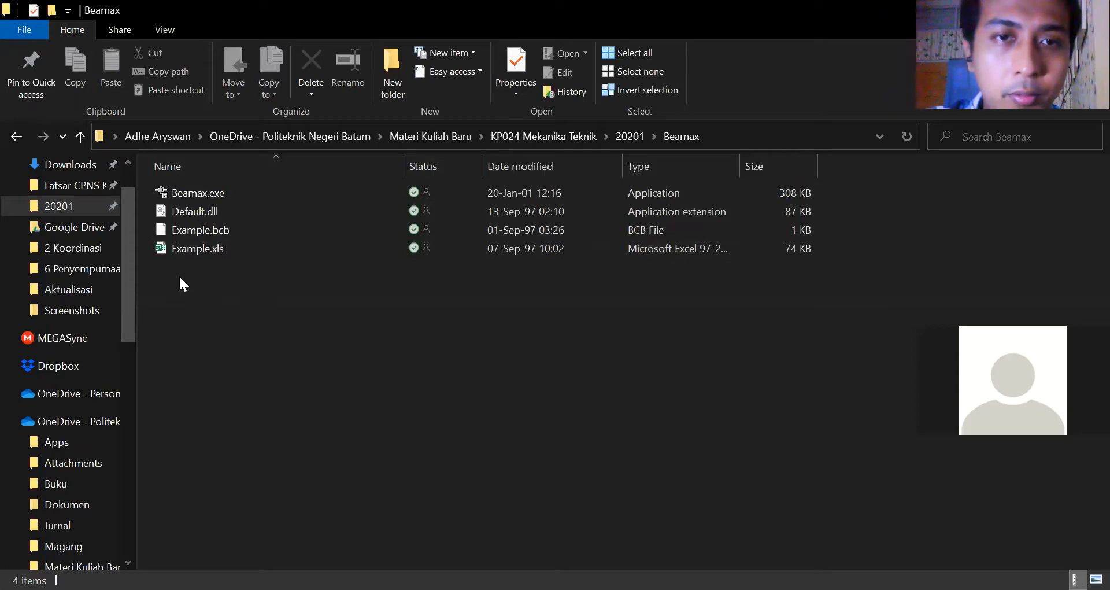
Step: Launch Beamax.exe from the Beamax folder
{"action": "left_click", "coordinate": [255, 192]}
{"action": "left_click", "coordinate": [258, 213]}
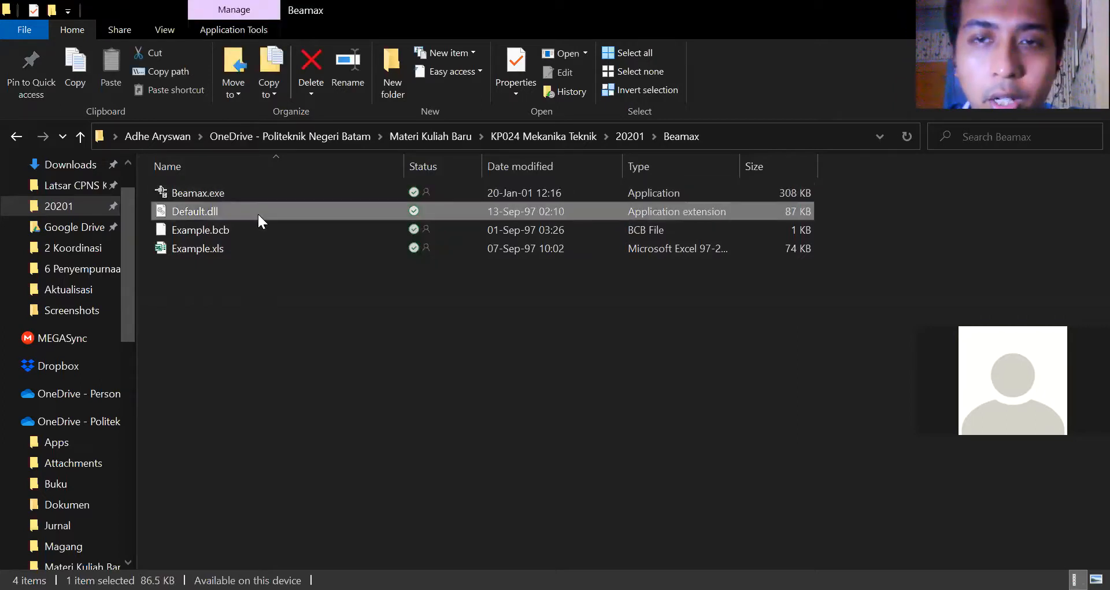
{"action": "left_click", "coordinate": [273, 229]}
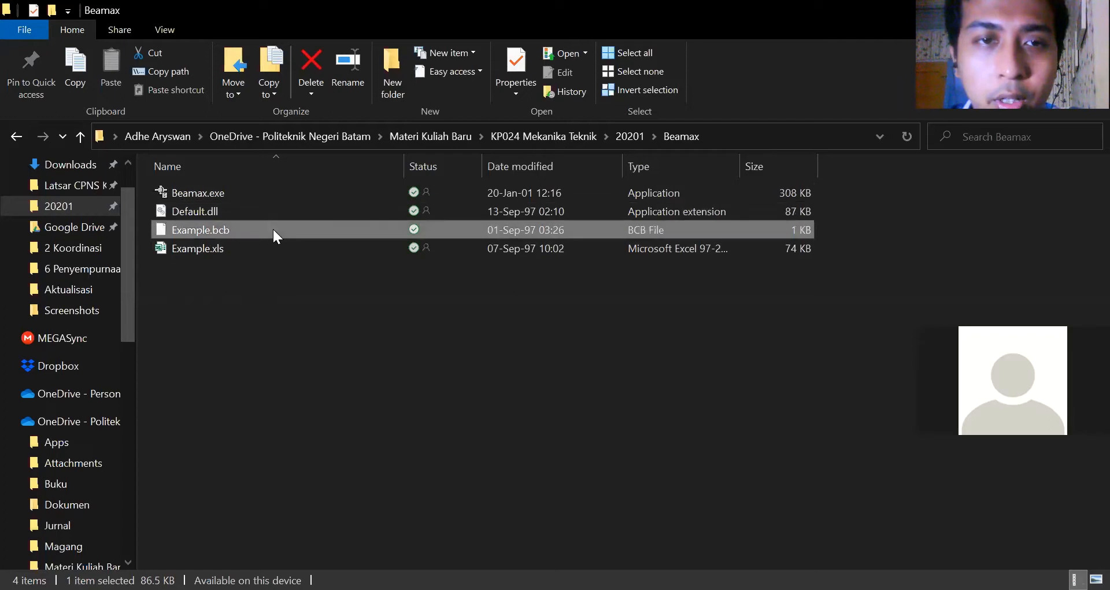
{"action": "key", "text": "Down"}
{"action": "key", "text": "Up"}
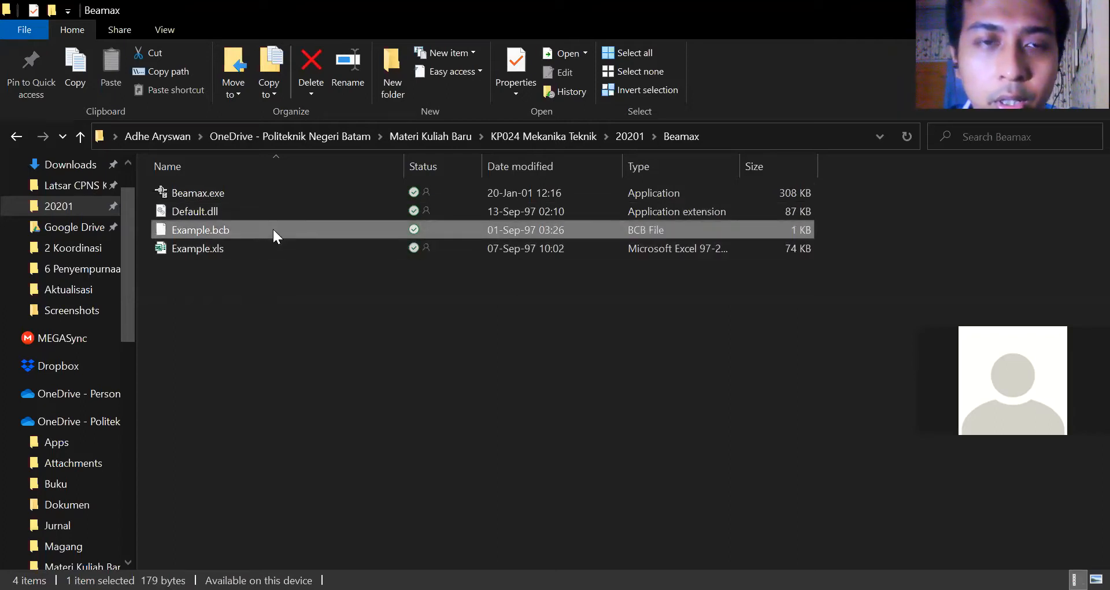
{"action": "left_click", "coordinate": [266, 194]}
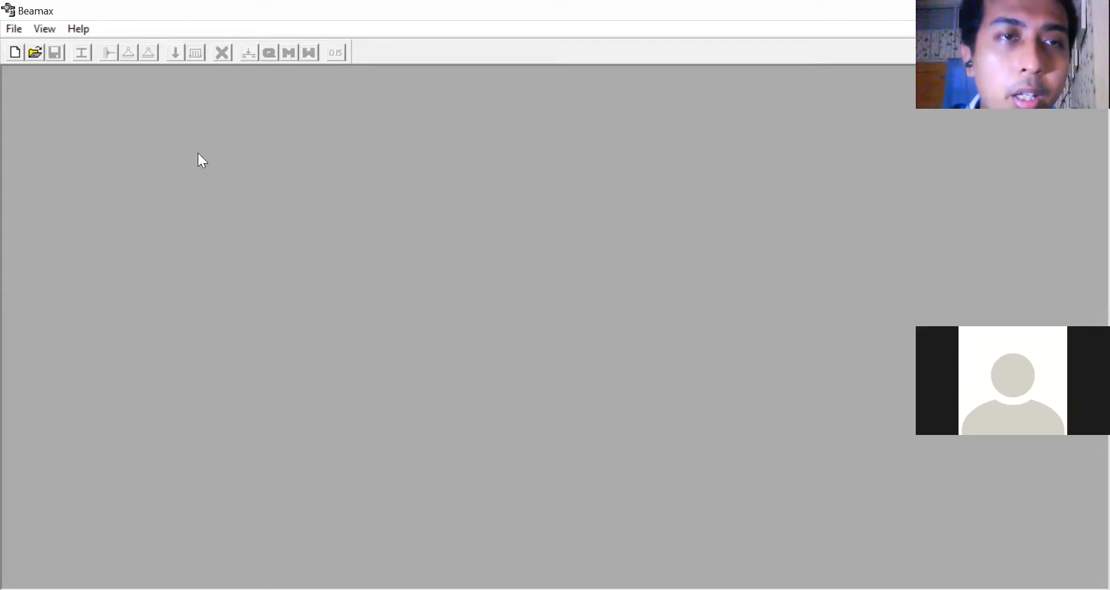
Step: Open the recent file Example.bcb to examine its beam loads and moment diagram, and close it
{"action": "left_click", "coordinate": [18, 38]}
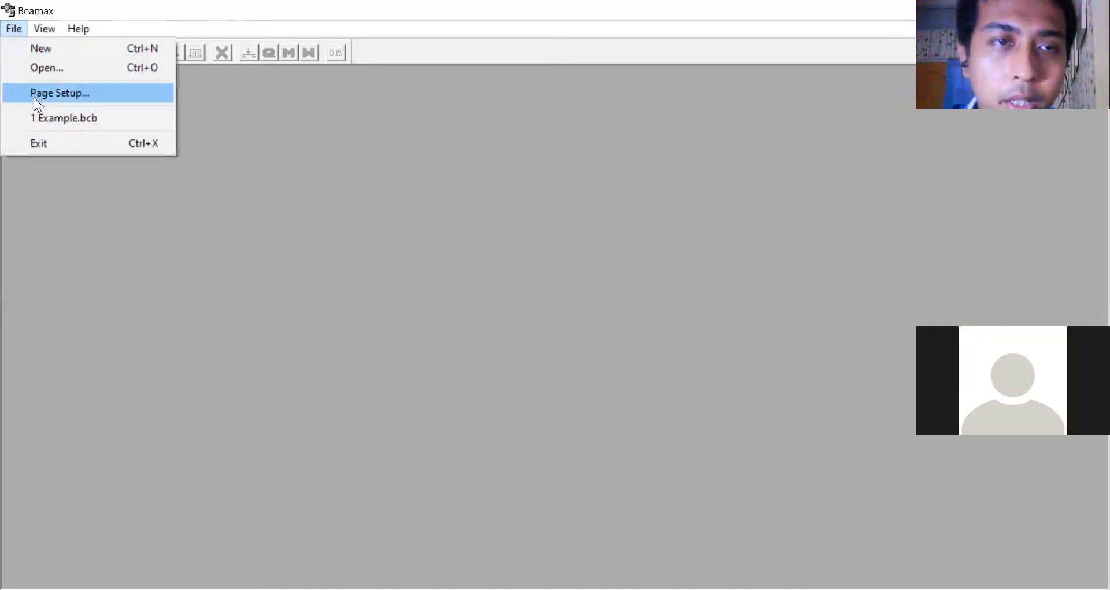
{"action": "left_click", "coordinate": [42, 112]}
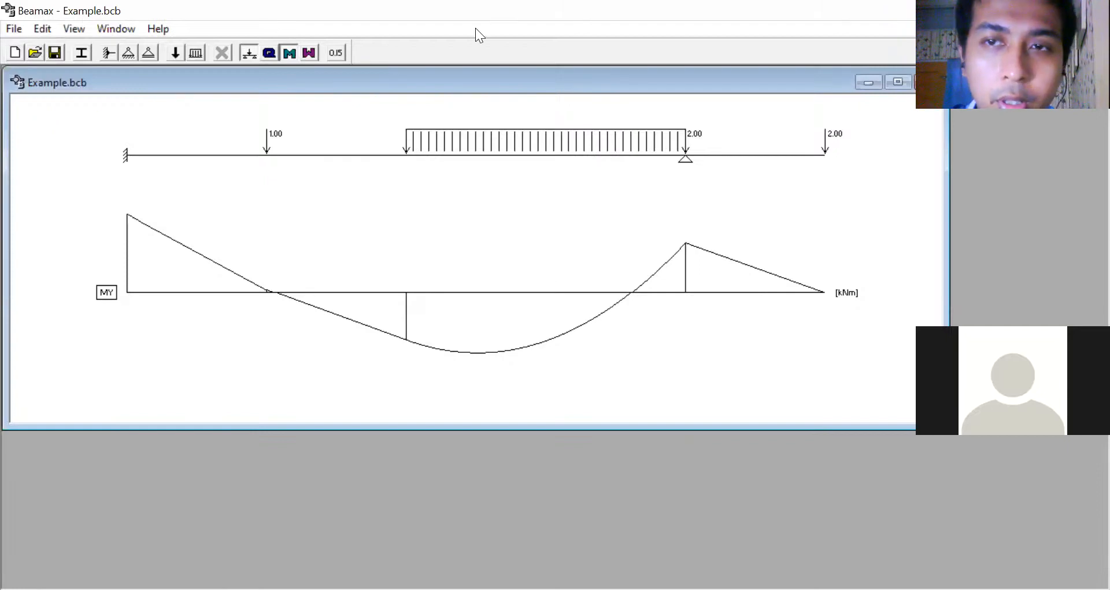
{"action": "left_click", "coordinate": [928, 83]}
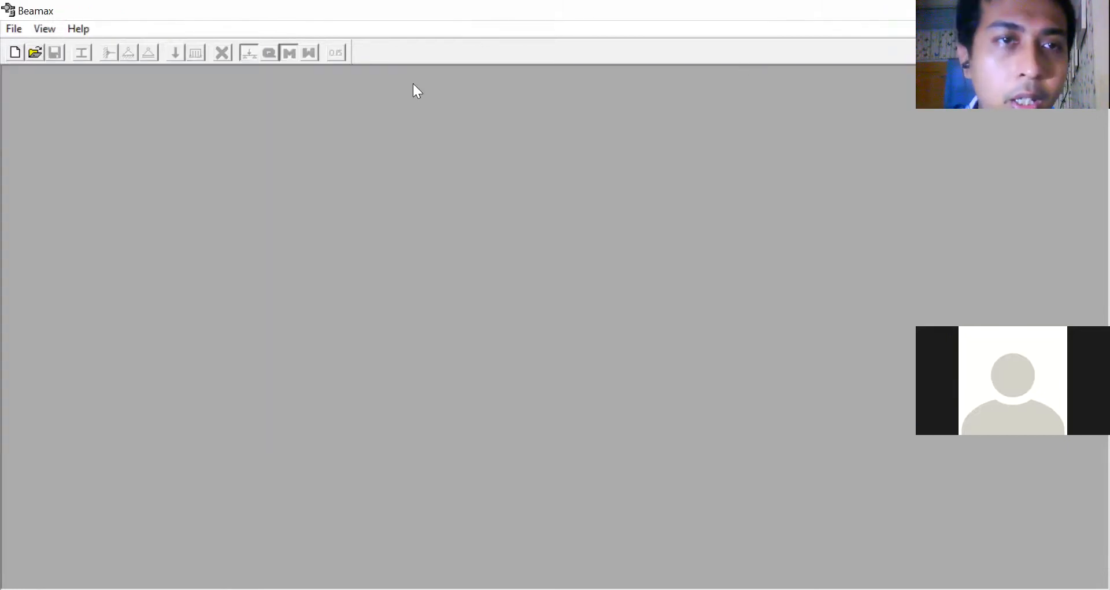
Step: Hide the toolbar and show it again
{"action": "left_click", "coordinate": [18, 30]}
{"action": "mouse_move", "coordinate": [33, 31]}
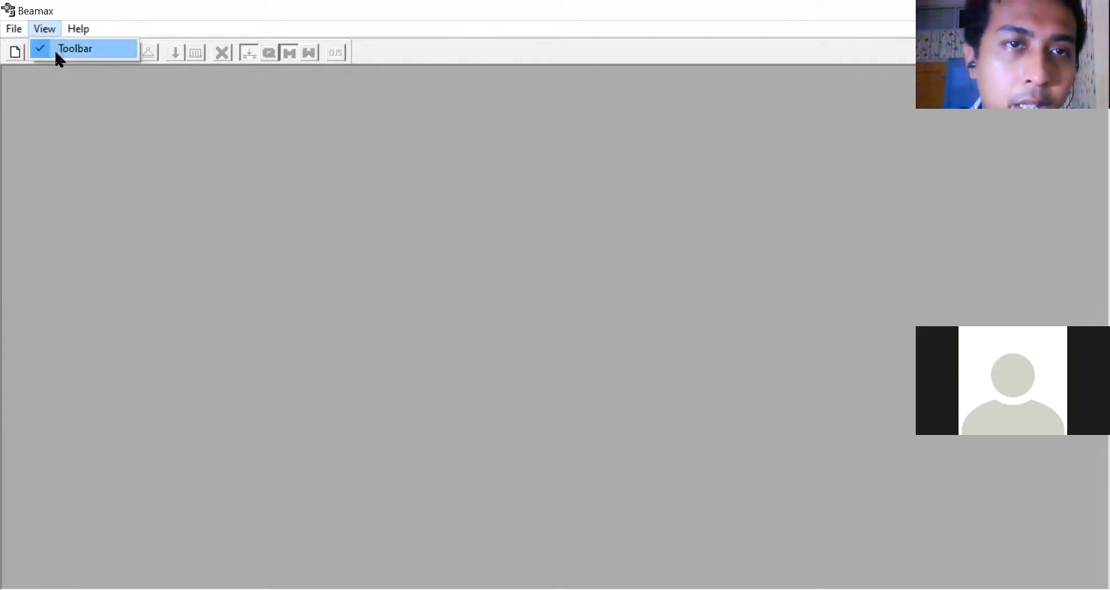
{"action": "left_click", "coordinate": [57, 55]}
{"action": "left_click", "coordinate": [52, 29]}
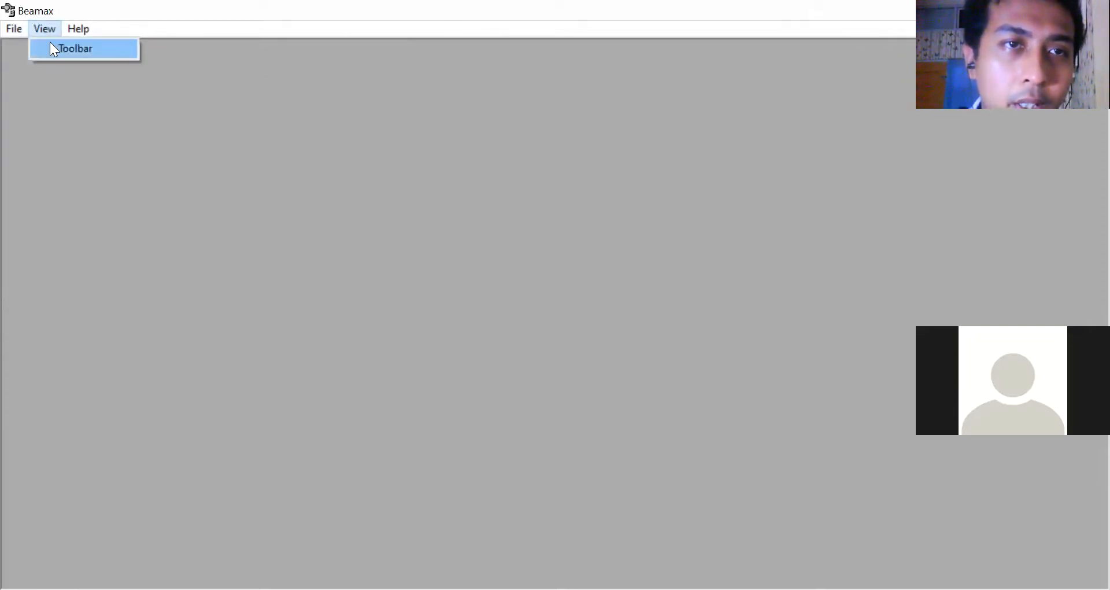
{"action": "left_click", "coordinate": [51, 46]}
Step: View the program's version and copyright information and dismiss it
{"action": "left_click", "coordinate": [77, 30]}
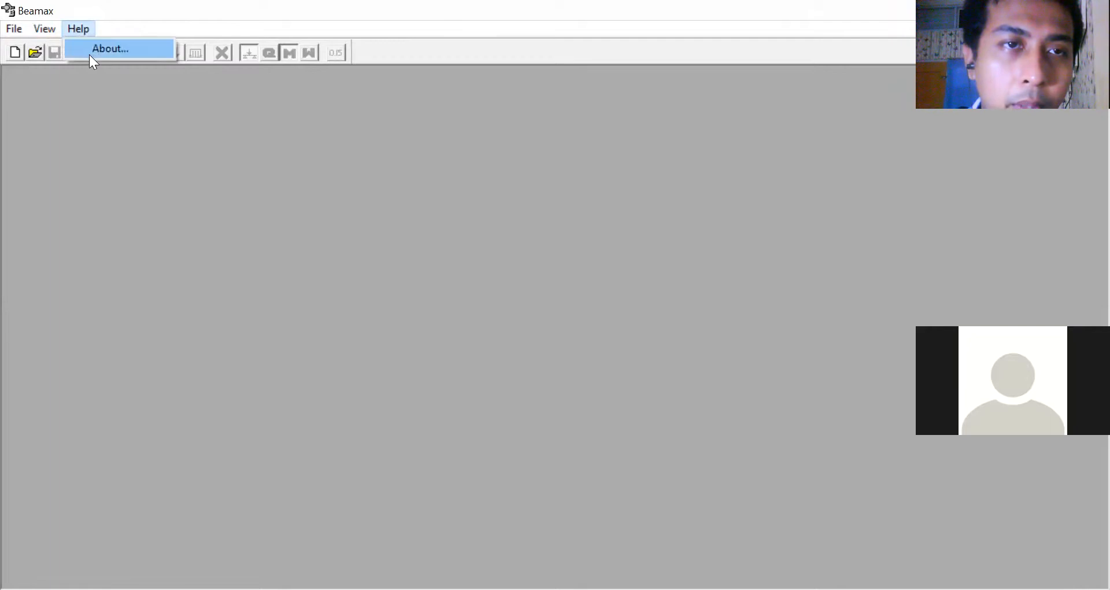
{"action": "left_click", "coordinate": [90, 56]}
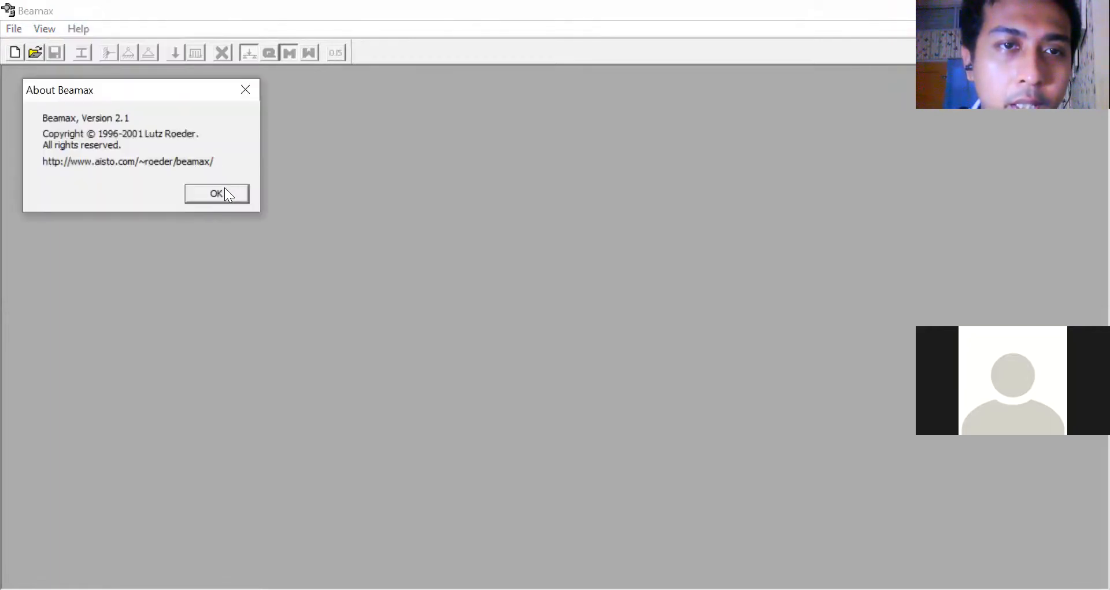
{"action": "left_click", "coordinate": [228, 195]}
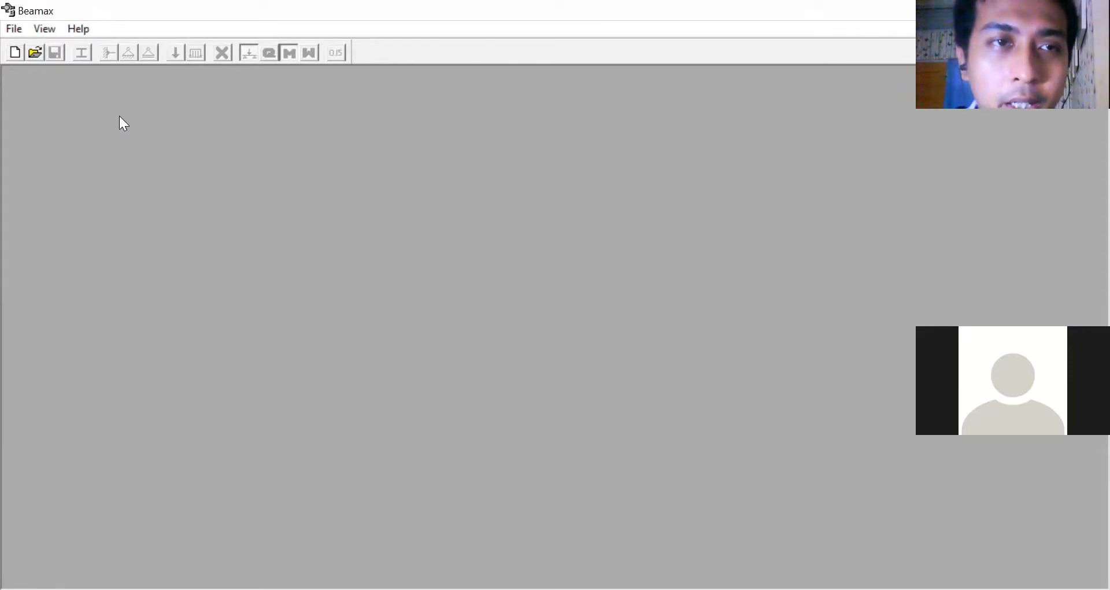
Step: Create a new beam with a length of 10 m and reposition its window in the workspace
{"action": "left_click", "coordinate": [15, 53]}
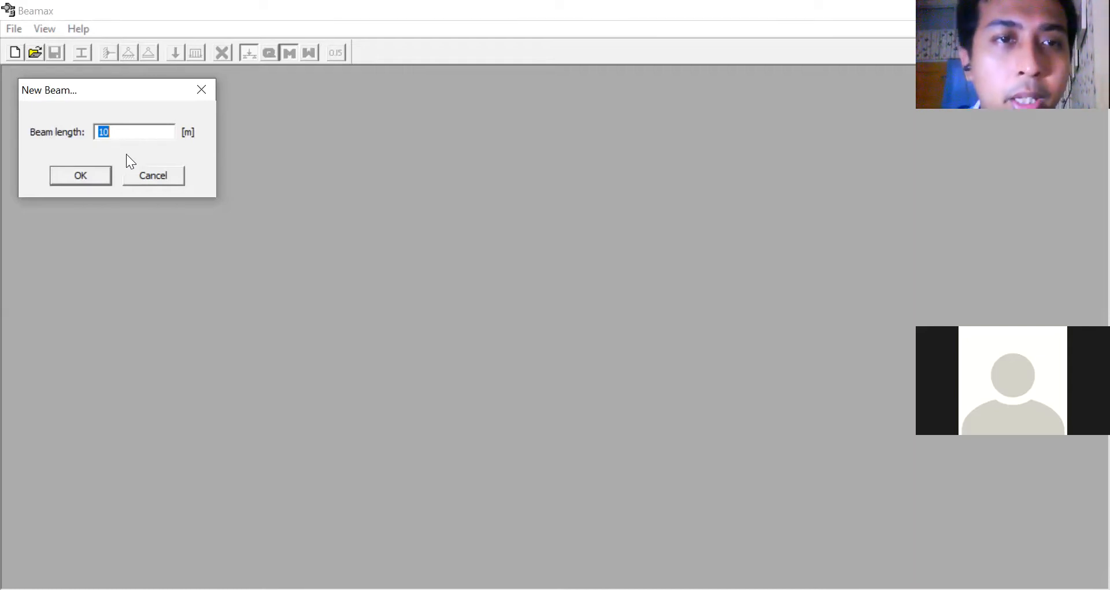
{"action": "left_click", "coordinate": [97, 181]}
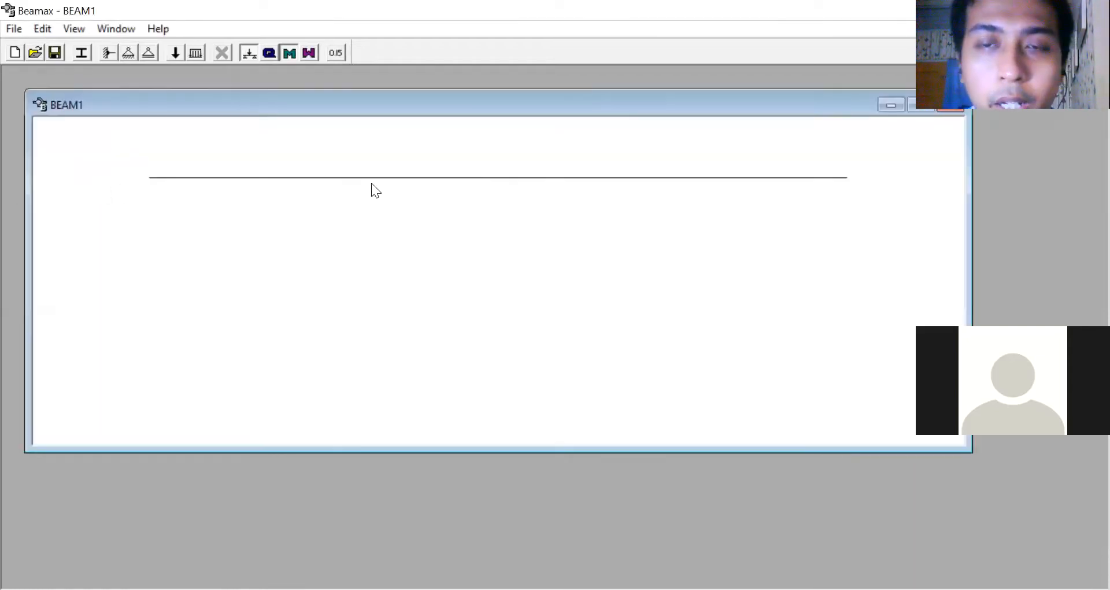
{"action": "left_click", "coordinate": [915, 108]}
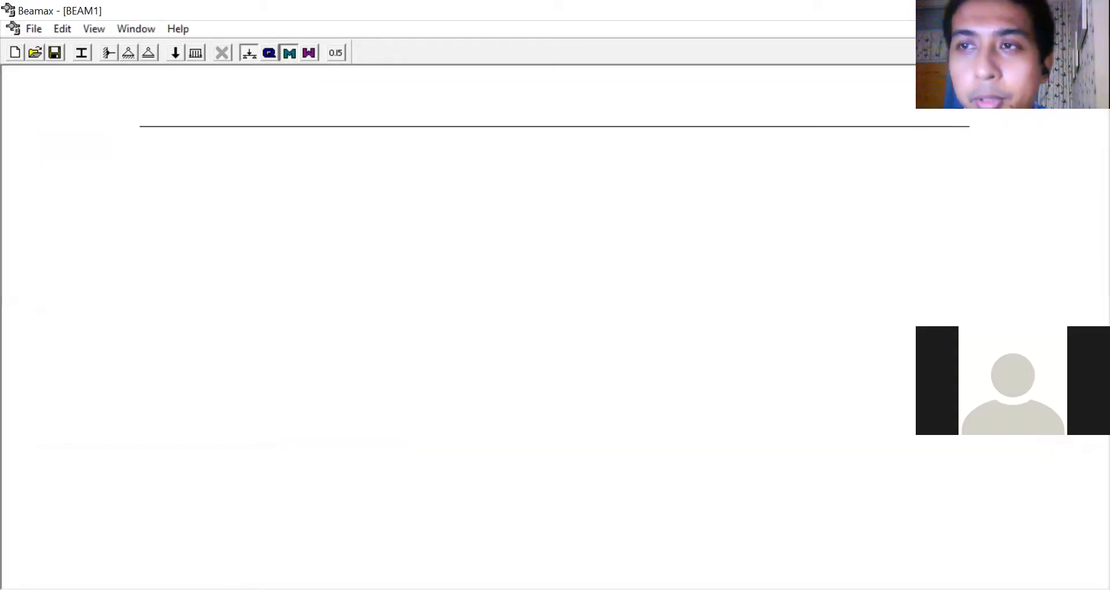
{"action": "left_click", "coordinate": [1079, 29]}
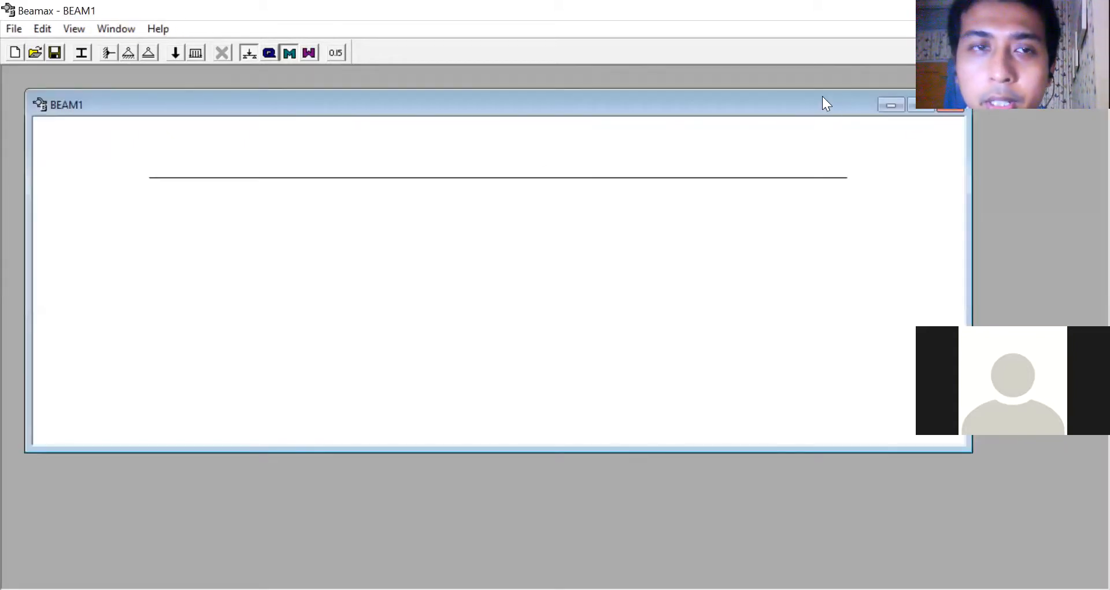
{"action": "left_click_drag", "start_coordinate": [823, 96], "coordinate": [790, 75]}
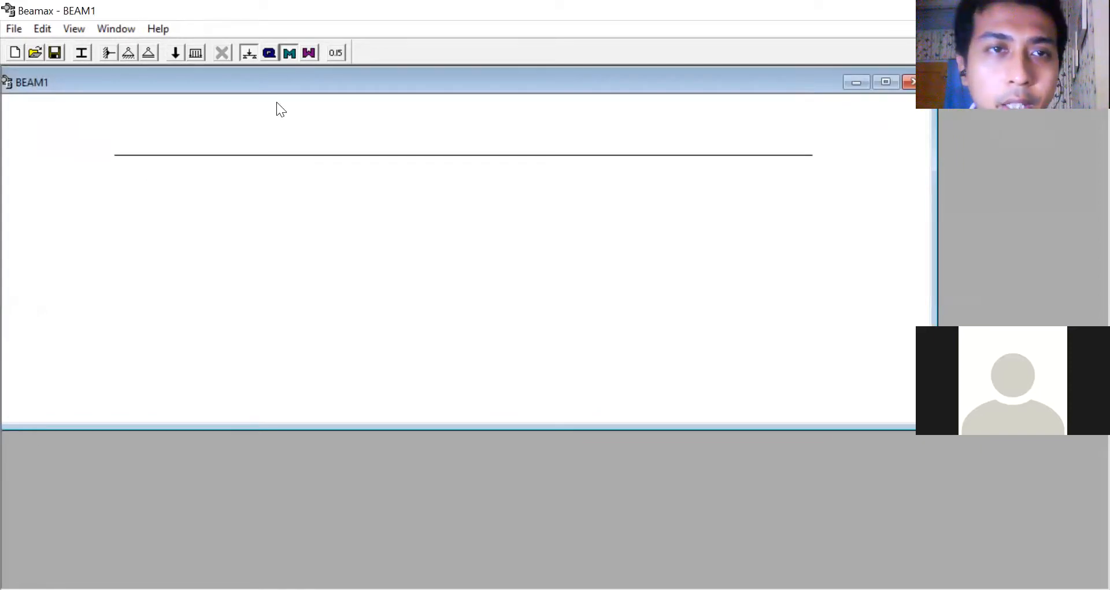
{"action": "left_click", "coordinate": [108, 54]}
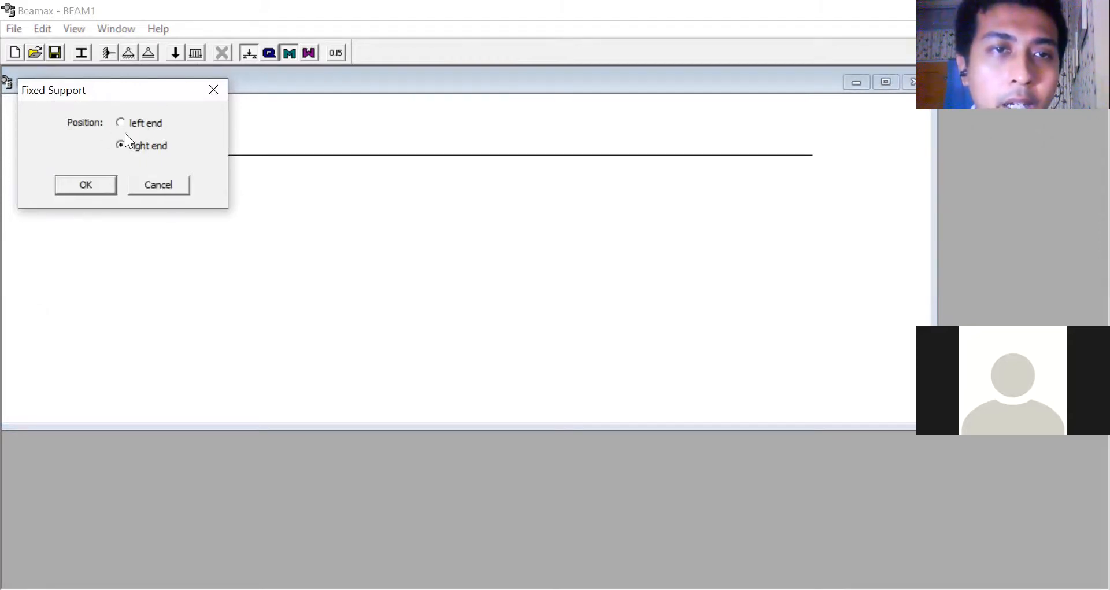
{"action": "left_click", "coordinate": [153, 185]}
{"action": "left_click", "coordinate": [129, 55]}
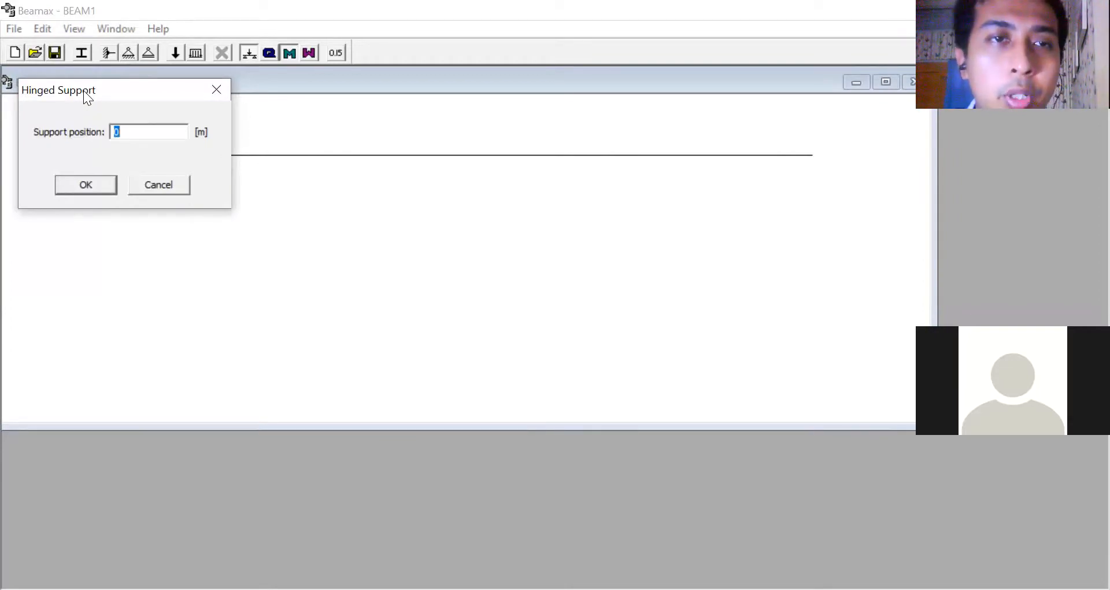
{"action": "left_click", "coordinate": [163, 178]}
{"action": "left_click", "coordinate": [127, 55]}
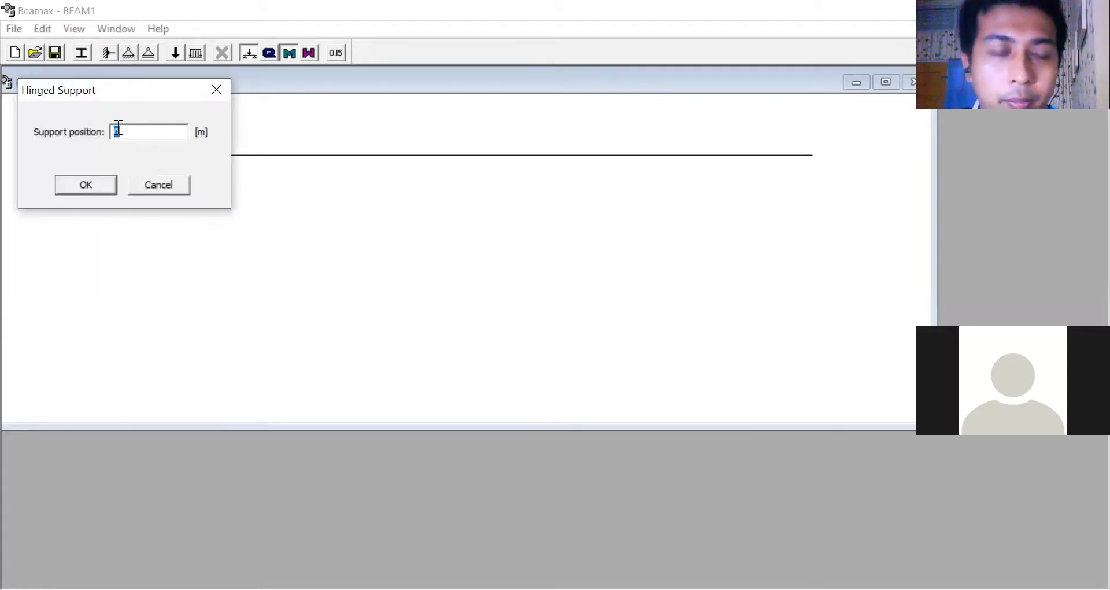
{"action": "left_click", "coordinate": [173, 187]}
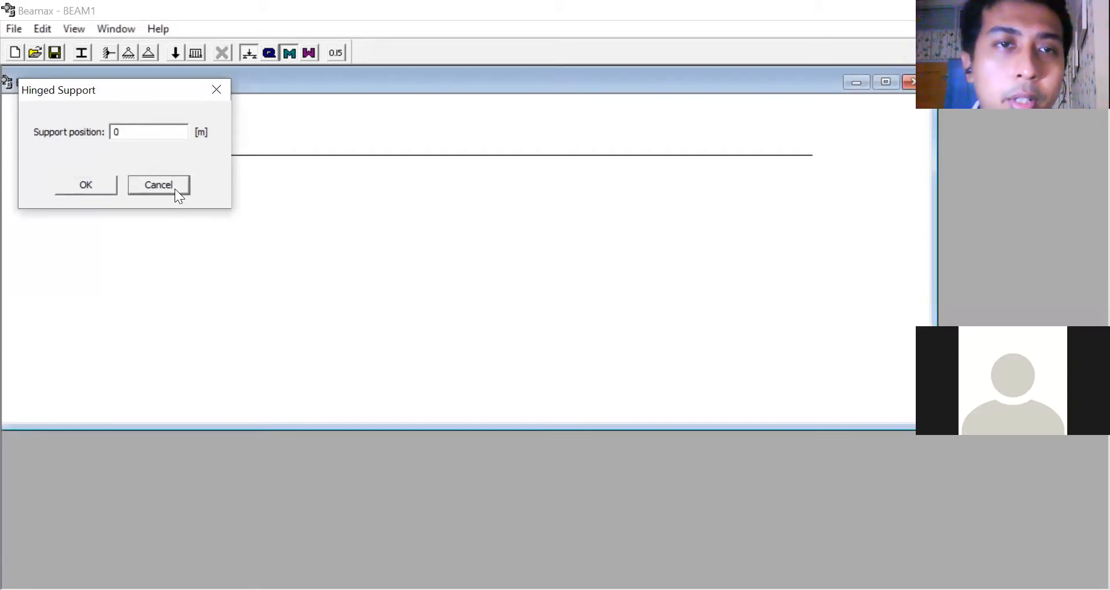
Step: Add a roller support to the beam at position 0 m
{"action": "left_click", "coordinate": [149, 52]}
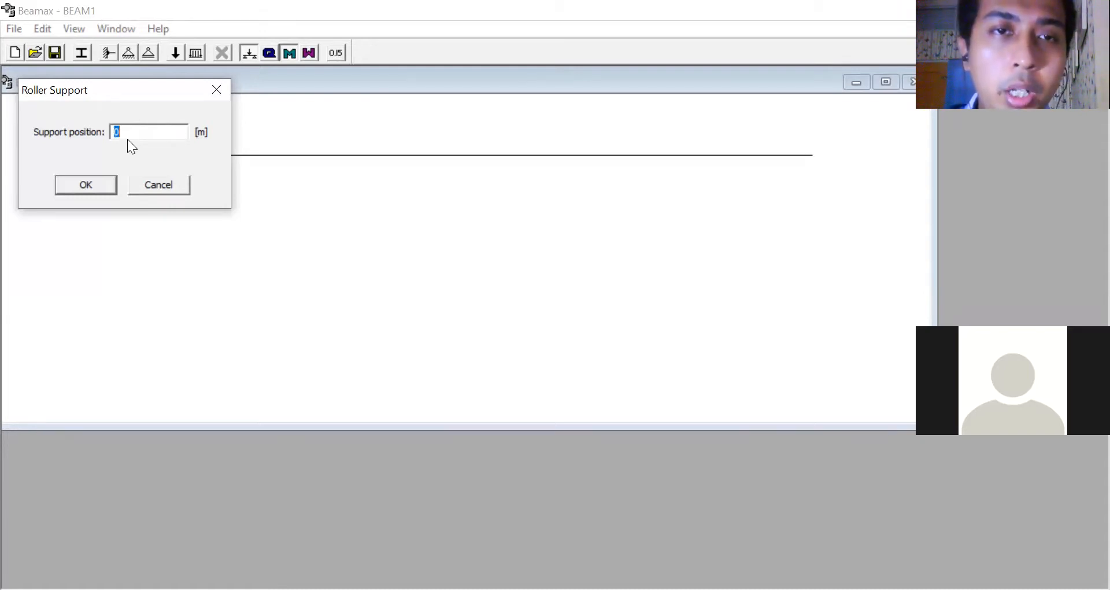
{"action": "left_click", "coordinate": [96, 187]}
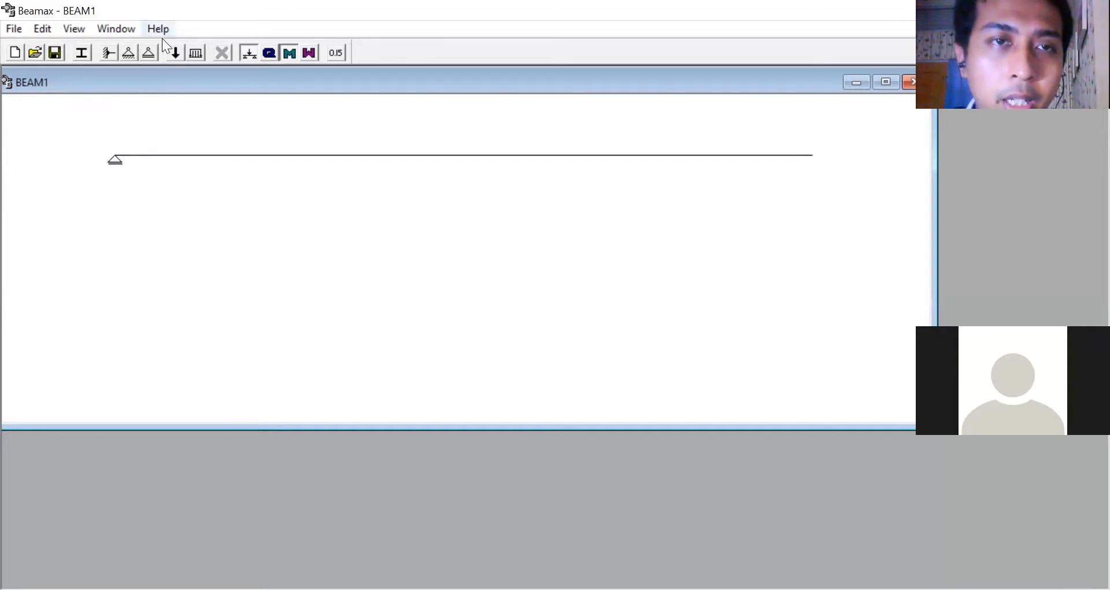
{"action": "left_click", "coordinate": [148, 52]}
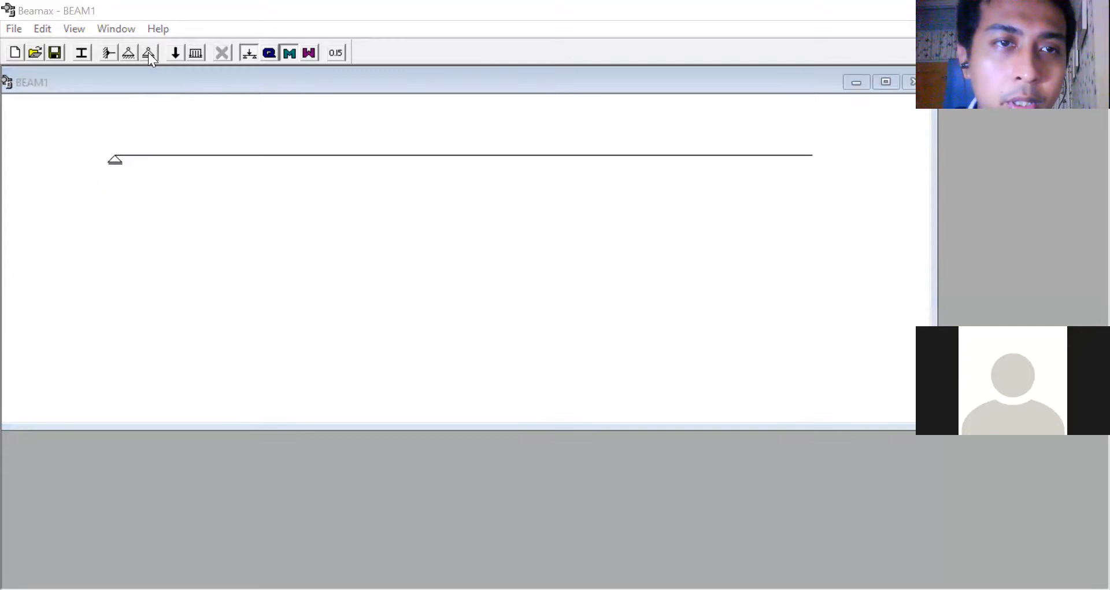
{"action": "left_click", "coordinate": [178, 187]}
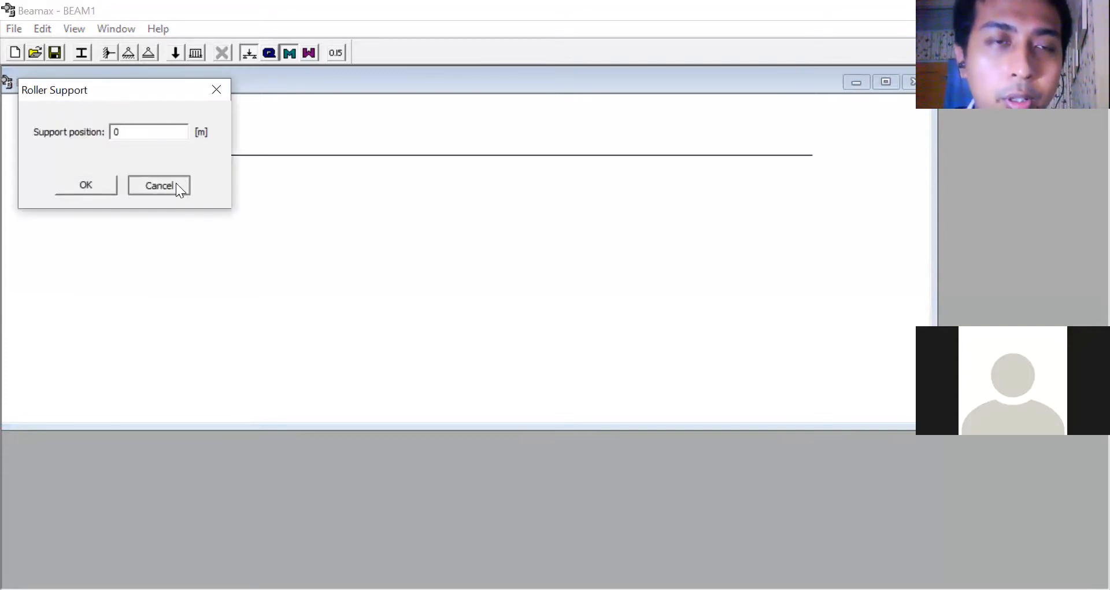
Step: Add a hinged support to the beam at position 10 m
{"action": "left_click", "coordinate": [129, 55]}
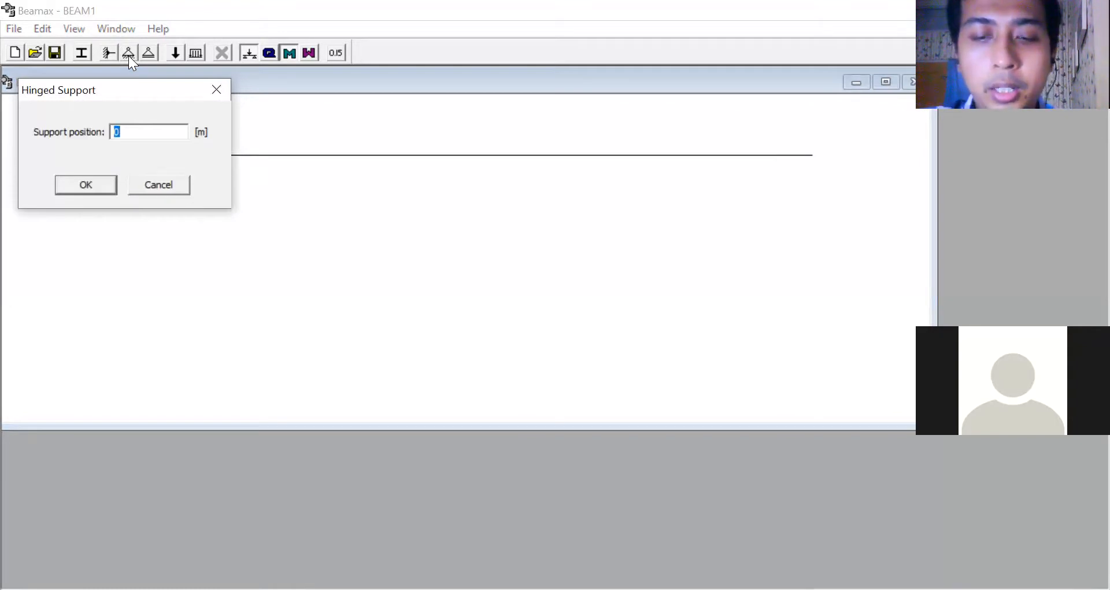
{"action": "type", "text": "10"}
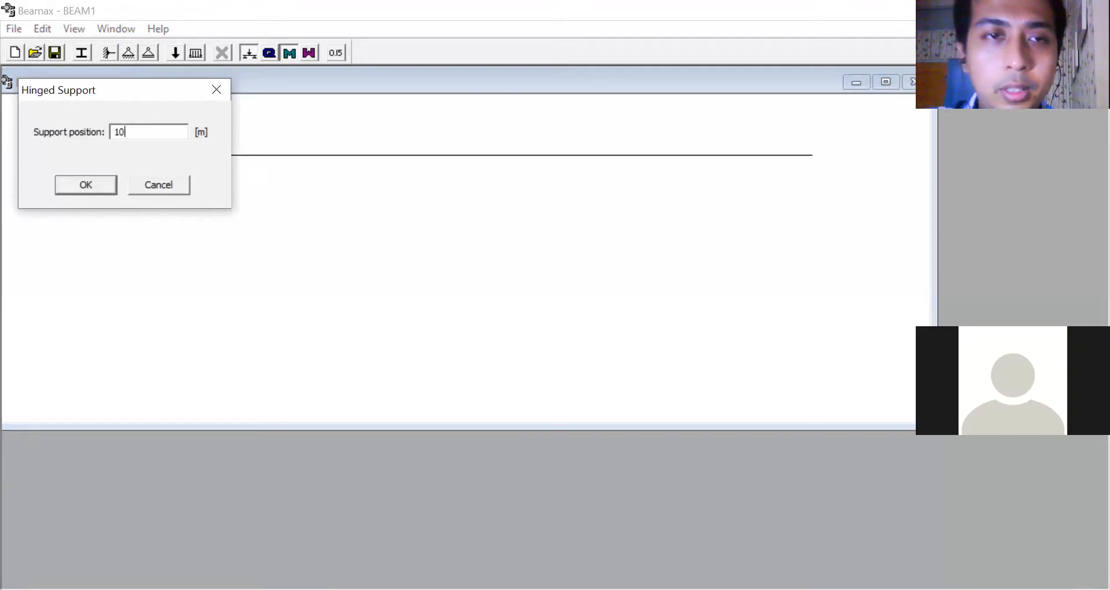
{"action": "left_click", "coordinate": [79, 177]}
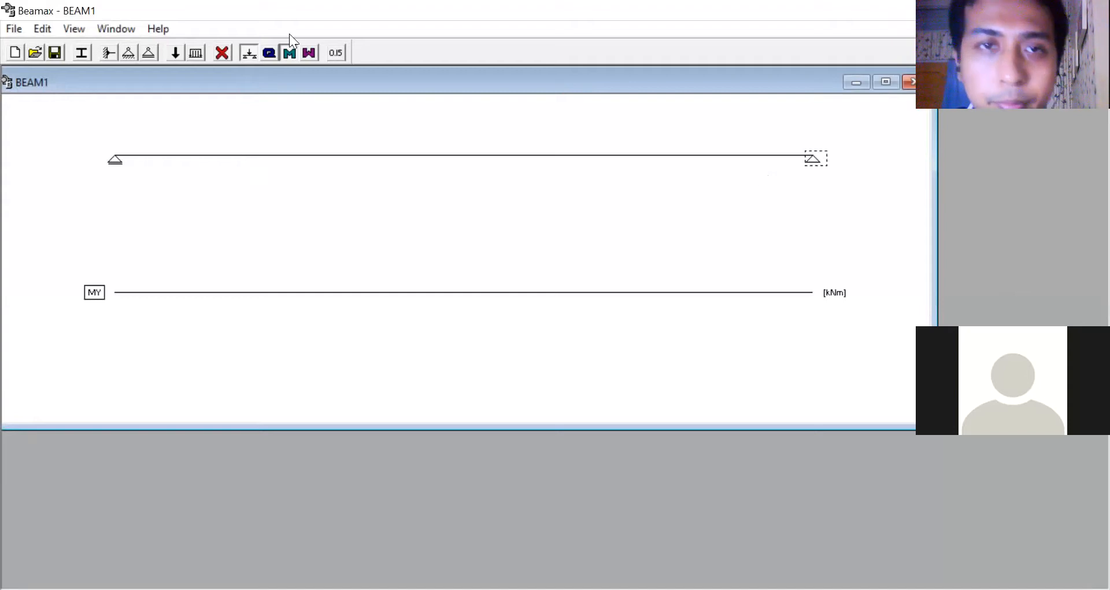
Step: Switch the beam system and bending-moment diagram displays off and back on
{"action": "left_click", "coordinate": [249, 52]}
{"action": "left_click", "coordinate": [249, 53]}
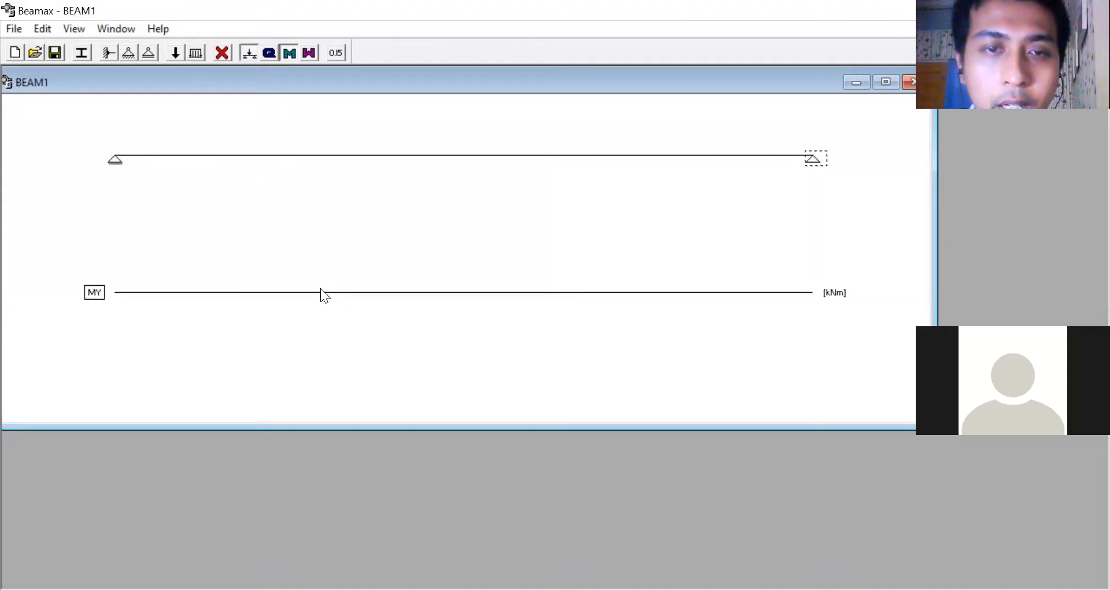
{"action": "left_click", "coordinate": [286, 53]}
{"action": "left_click", "coordinate": [286, 53]}
{"action": "left_click", "coordinate": [287, 53]}
{"action": "left_click", "coordinate": [287, 53]}
{"action": "left_click", "coordinate": [288, 54]}
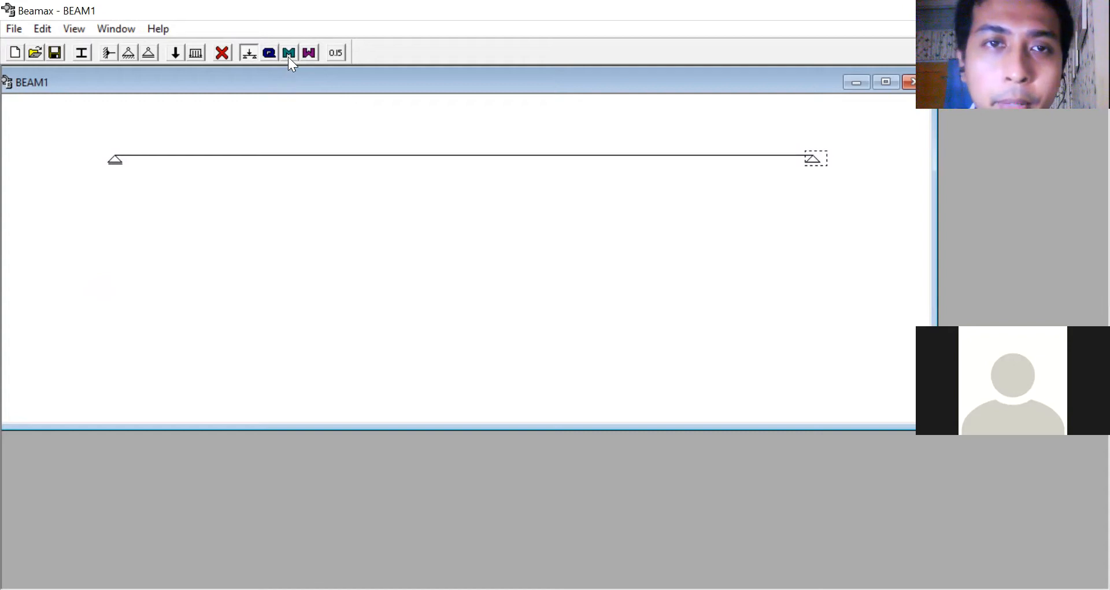
{"action": "left_click", "coordinate": [289, 52]}
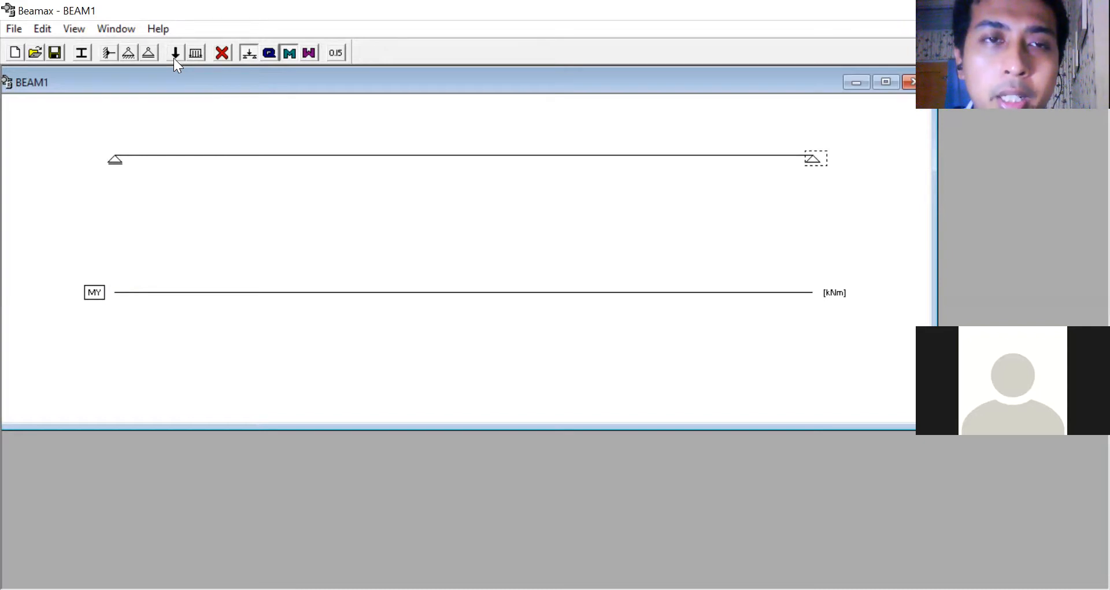
Step: Add a point load of 0.8 kN to the beam at position 5 m
{"action": "left_click", "coordinate": [176, 54]}
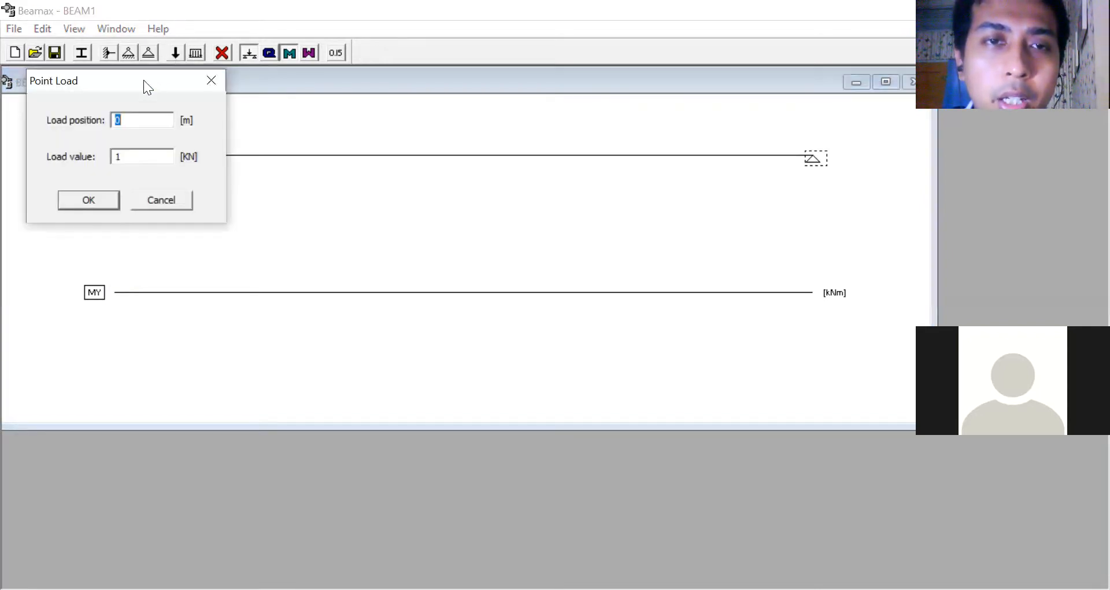
{"action": "left_click_drag", "start_coordinate": [148, 86], "coordinate": [181, 118]}
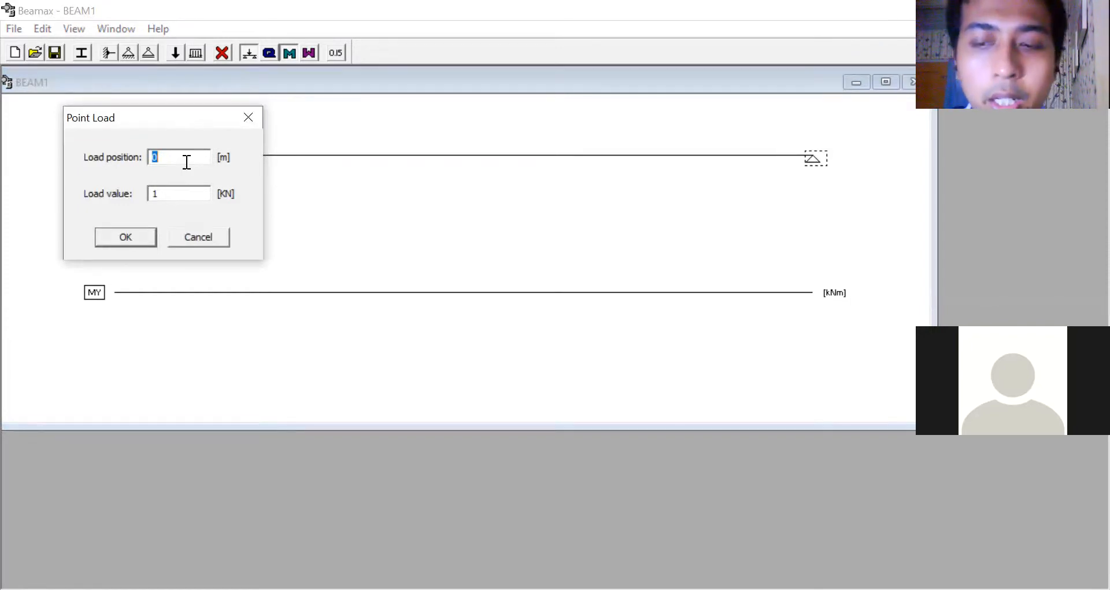
{"action": "key", "text": "BackSpace"}
{"action": "type", "text": "5"}
{"action": "left_click", "coordinate": [193, 192]}
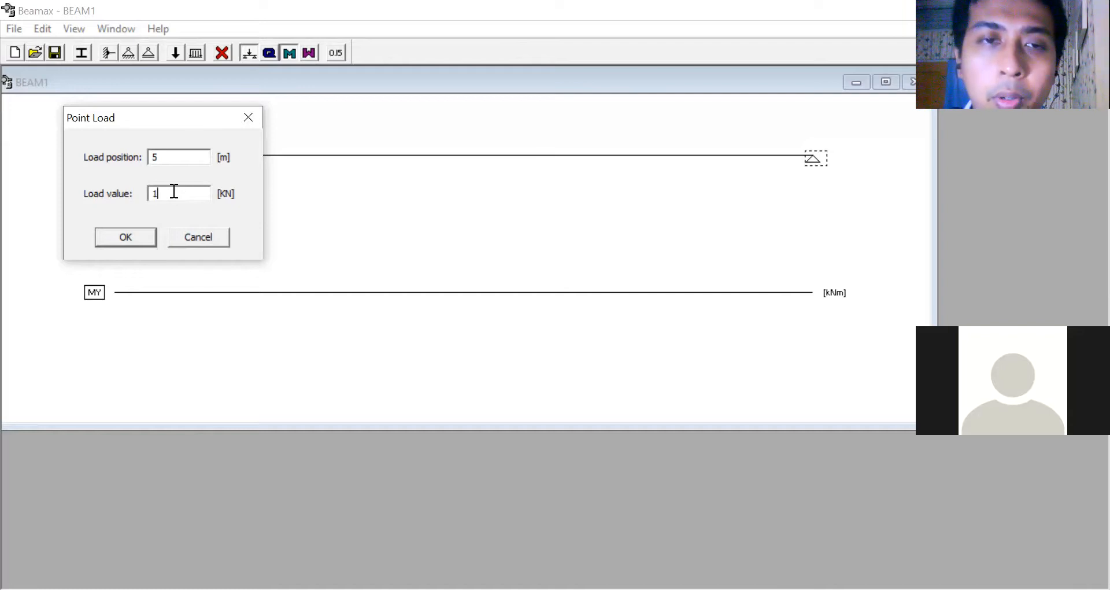
{"action": "key", "text": "BackSpace"}
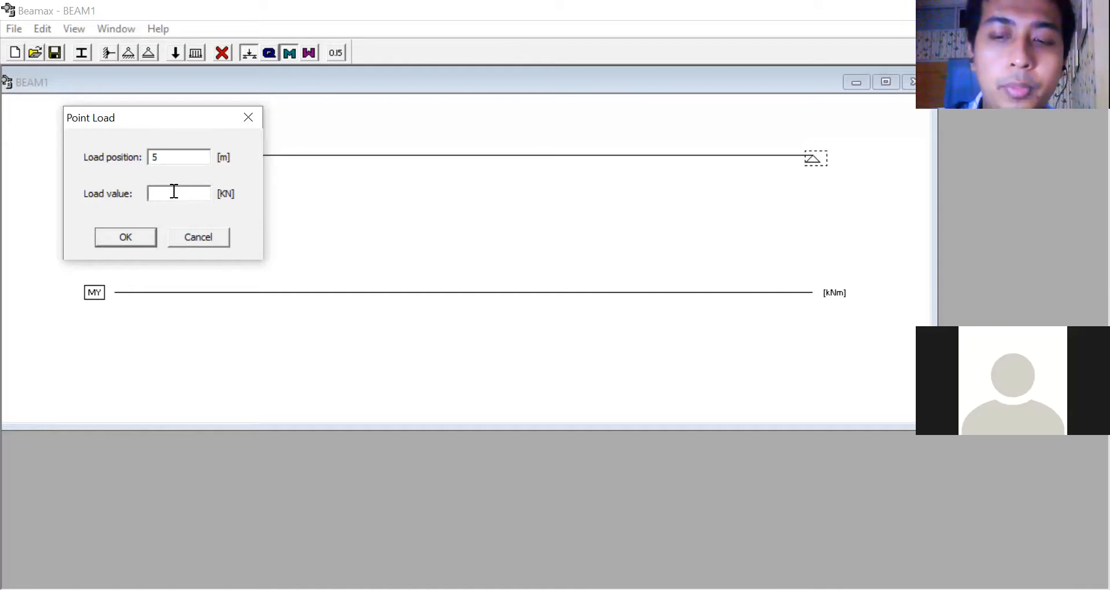
{"action": "type", "text": "0.8"}
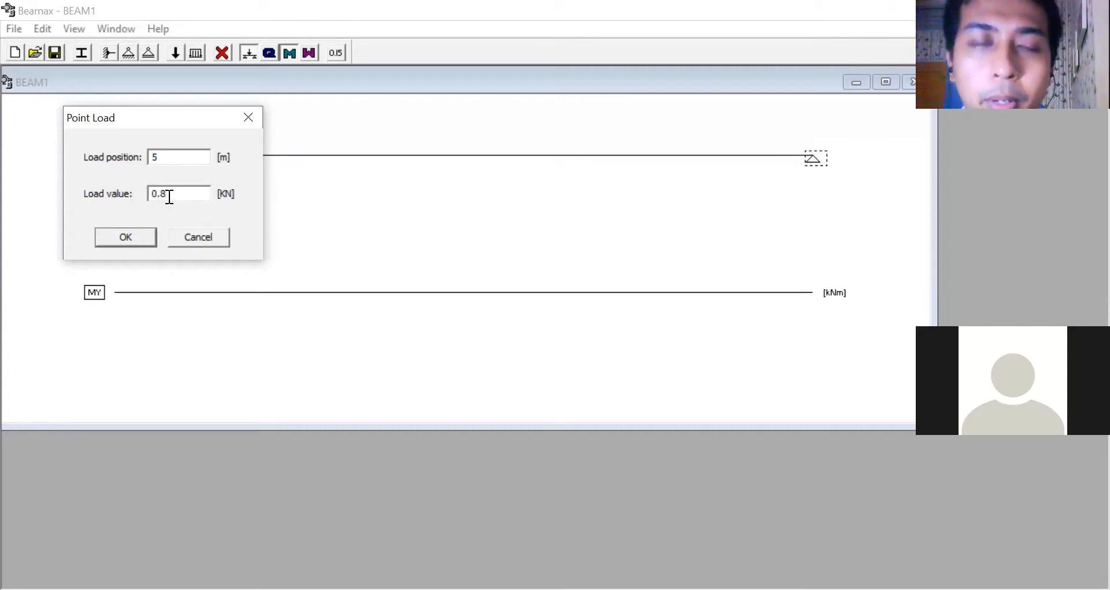
{"action": "key", "text": "BackSpace"}
{"action": "type", "text": "5"}
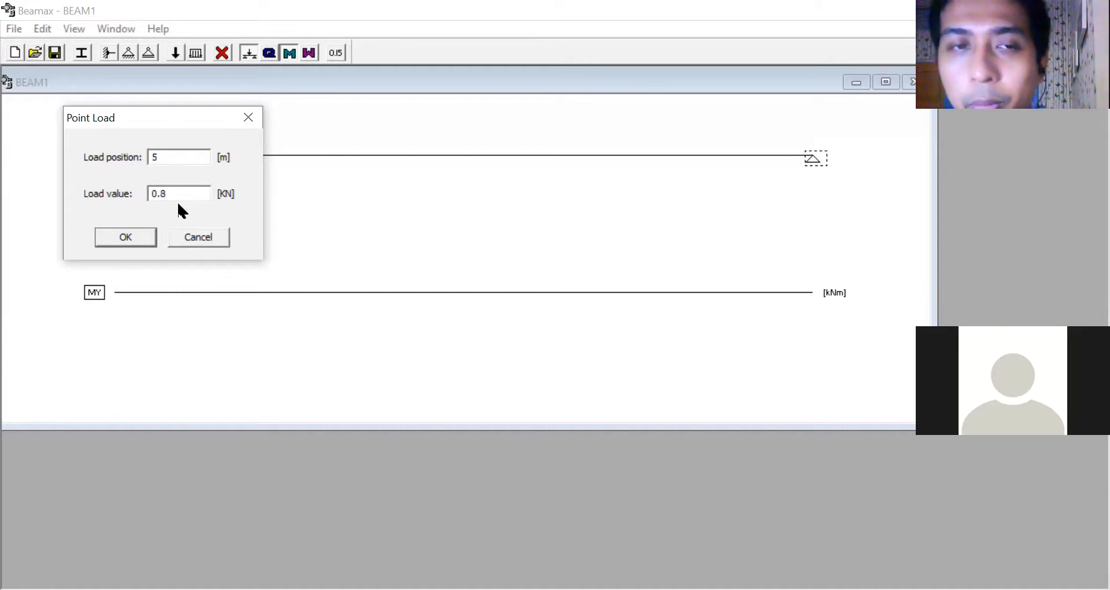
{"action": "left_click", "coordinate": [148, 239]}
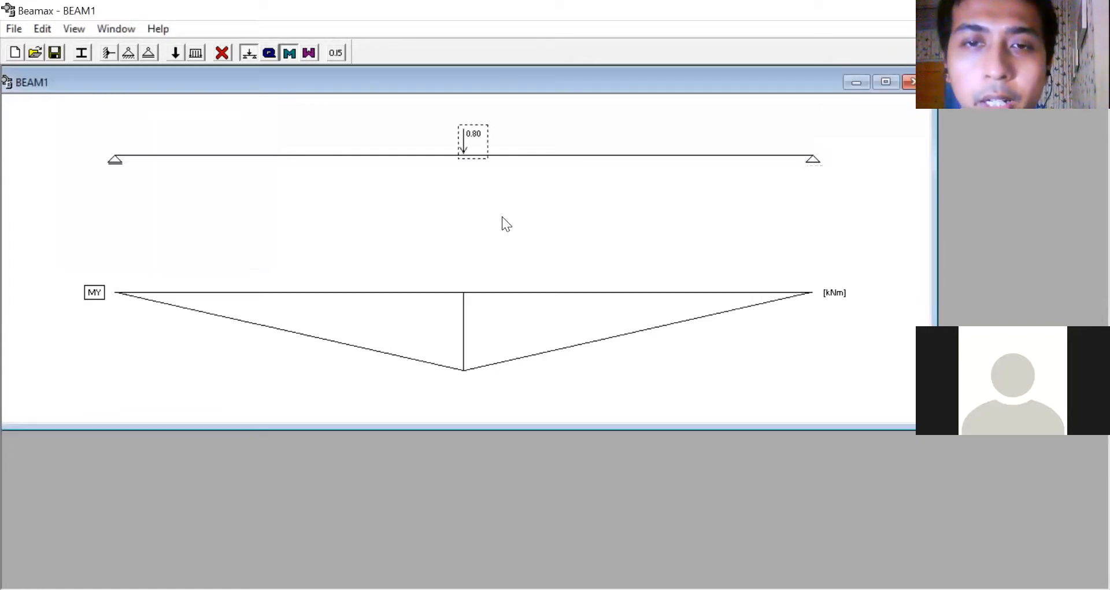
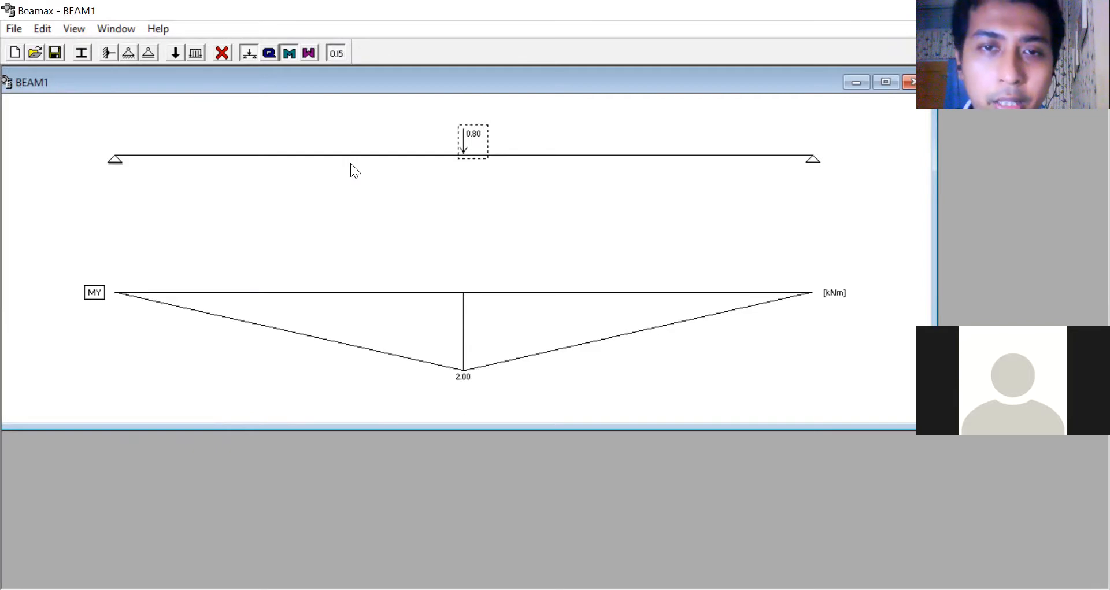
Step: Add a second point load of 1.2 kN to the beam at position 3 m
{"action": "left_click", "coordinate": [175, 55]}
{"action": "left_click", "coordinate": [146, 123]}
{"action": "key", "text": "BackSpace"}
{"action": "type", "text": "3"}
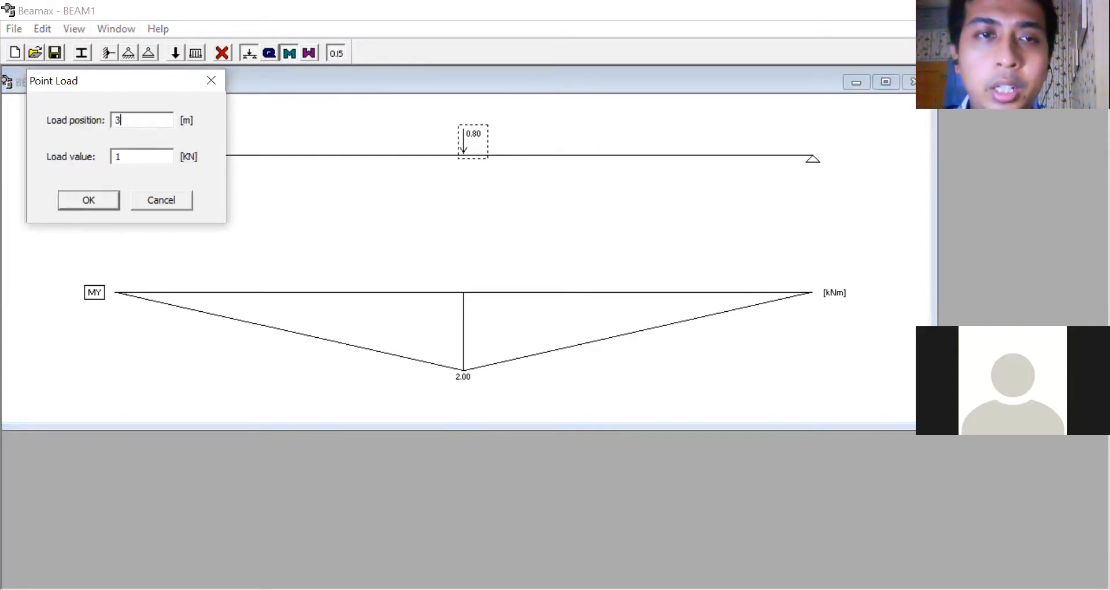
{"action": "left_click", "coordinate": [135, 152]}
{"action": "type", "text": "1.2"}
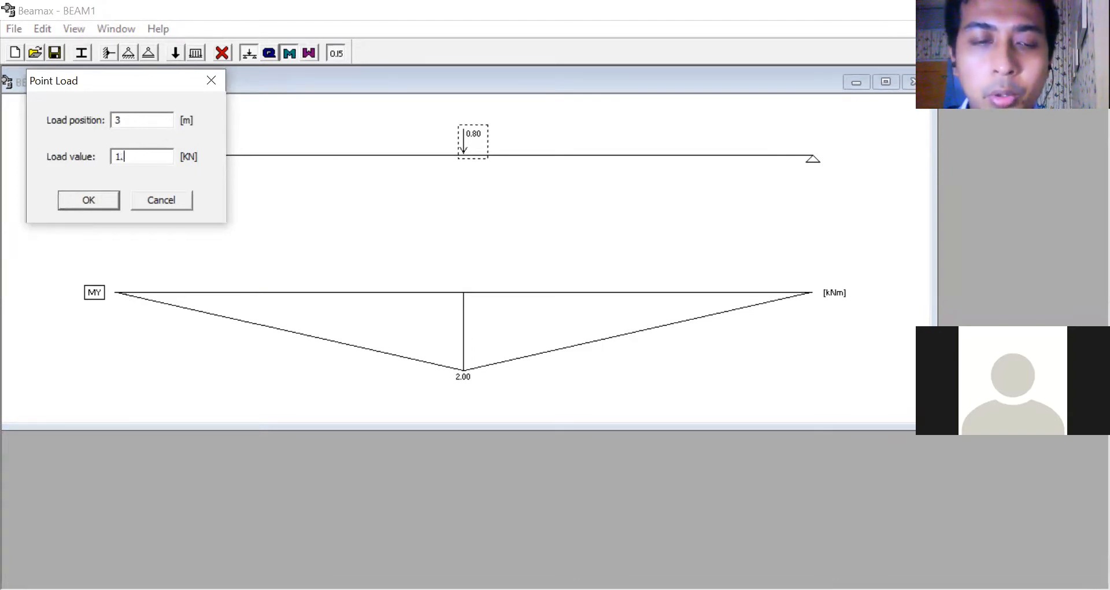
{"action": "left_click", "coordinate": [103, 196]}
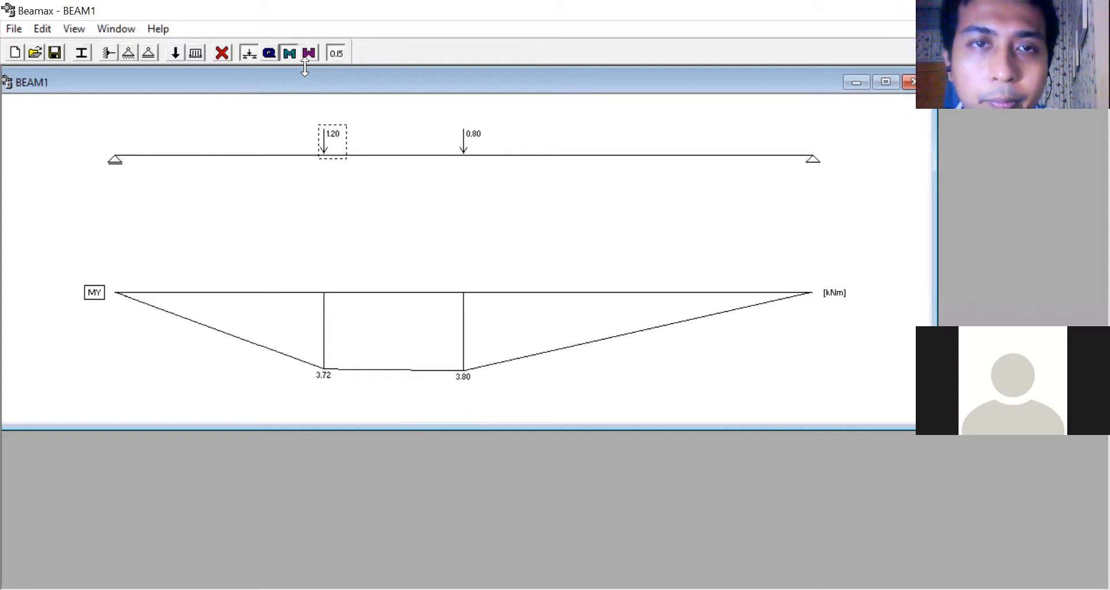
Step: Switch the shear-force diagram on and off again, and display the deflection diagram below the bending-moment diagram
{"action": "left_click", "coordinate": [272, 58]}
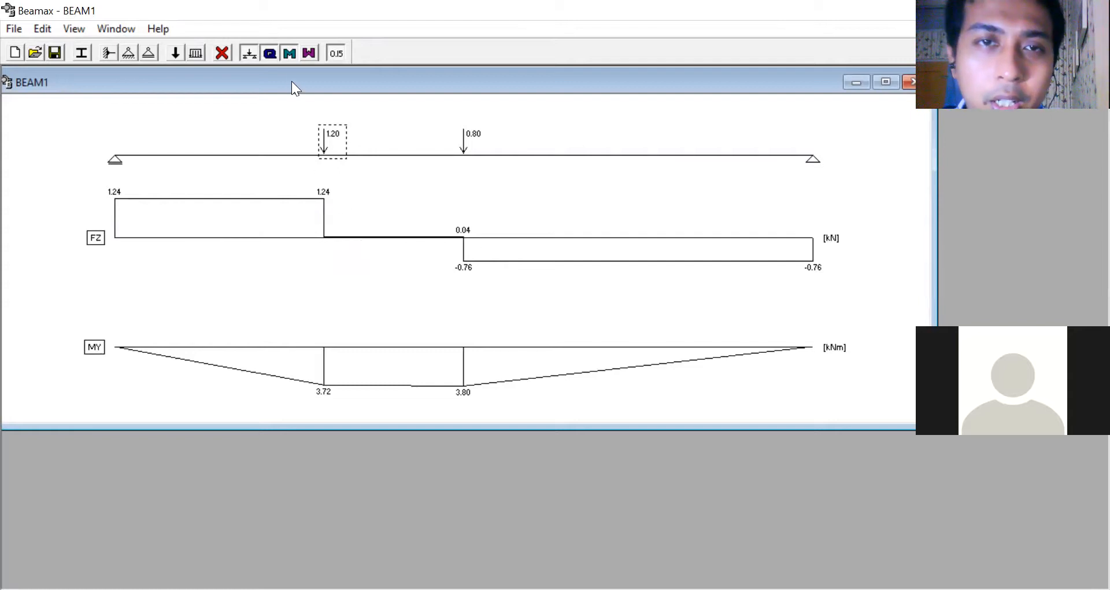
{"action": "left_click", "coordinate": [263, 54]}
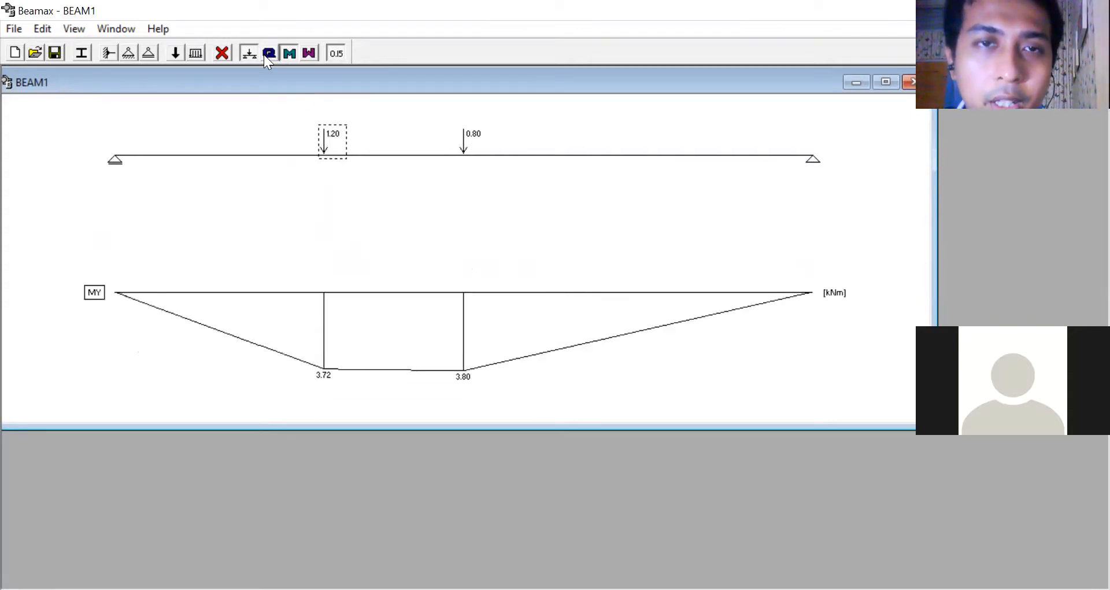
{"action": "left_click", "coordinate": [309, 54]}
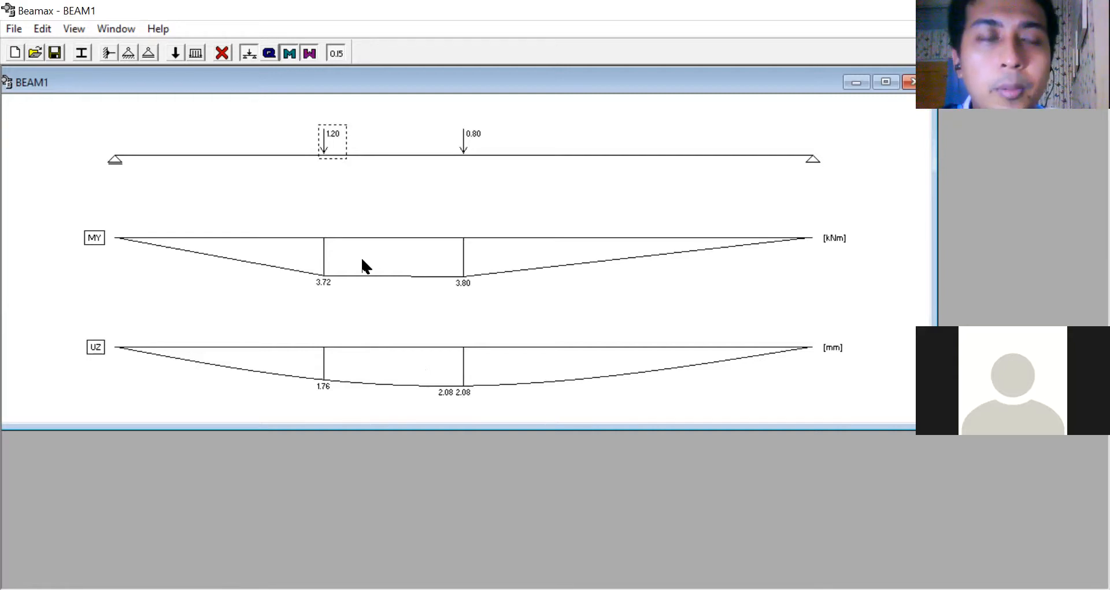
Step: Add a linear distributed load of 0.5 kN/m starting at 1 m with a length of 2 m
{"action": "left_click", "coordinate": [195, 54]}
{"action": "left_click", "coordinate": [126, 114]}
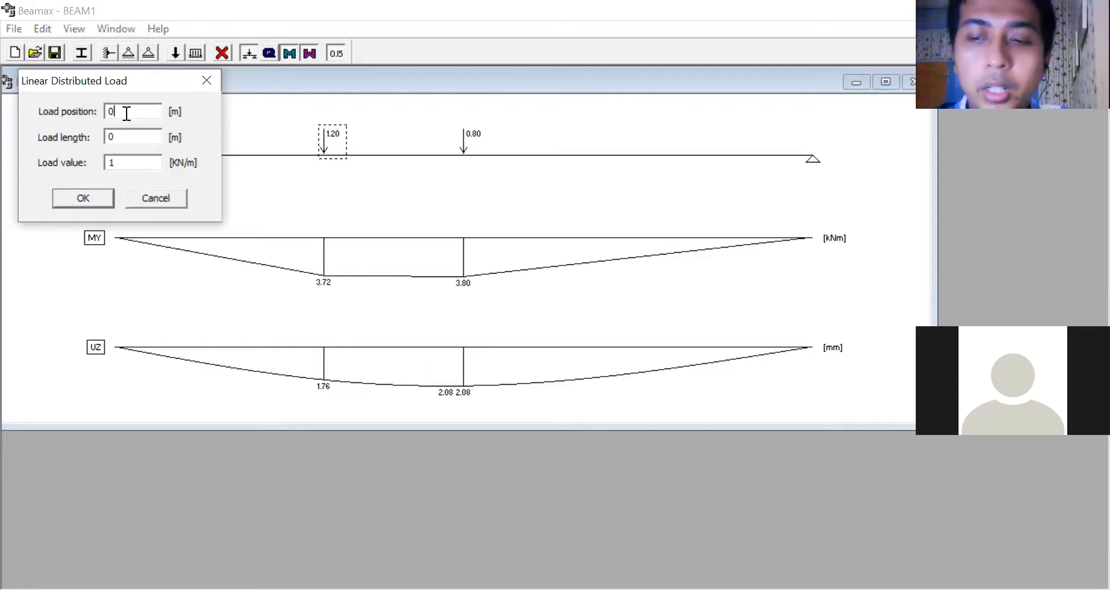
{"action": "key", "text": "BackSpace"}
{"action": "type", "text": "1"}
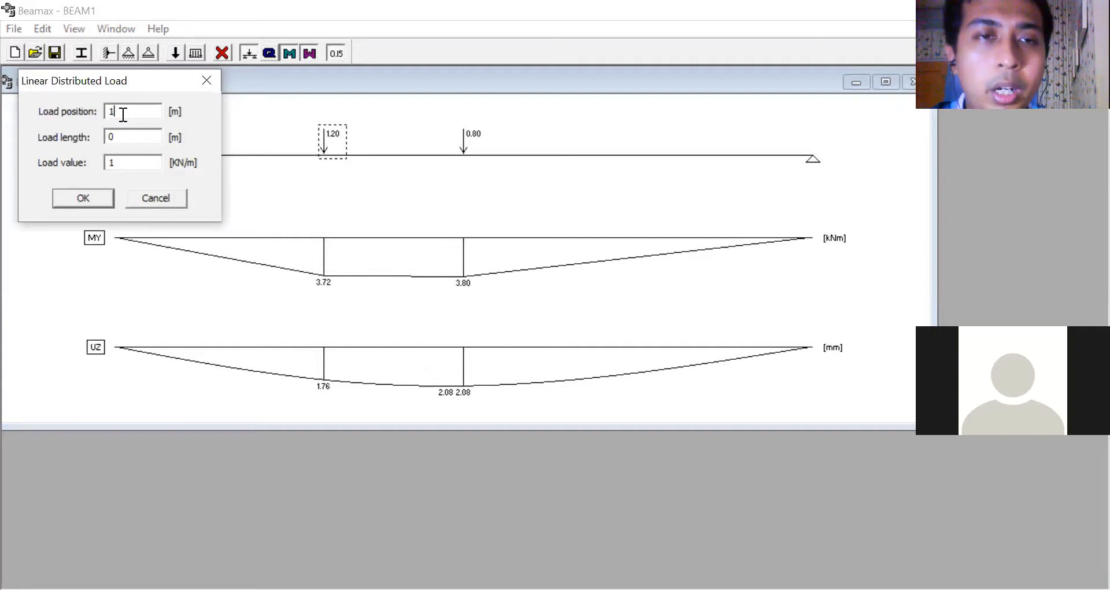
{"action": "left_click", "coordinate": [130, 141]}
{"action": "key", "text": "BackSpace"}
{"action": "type", "text": "2"}
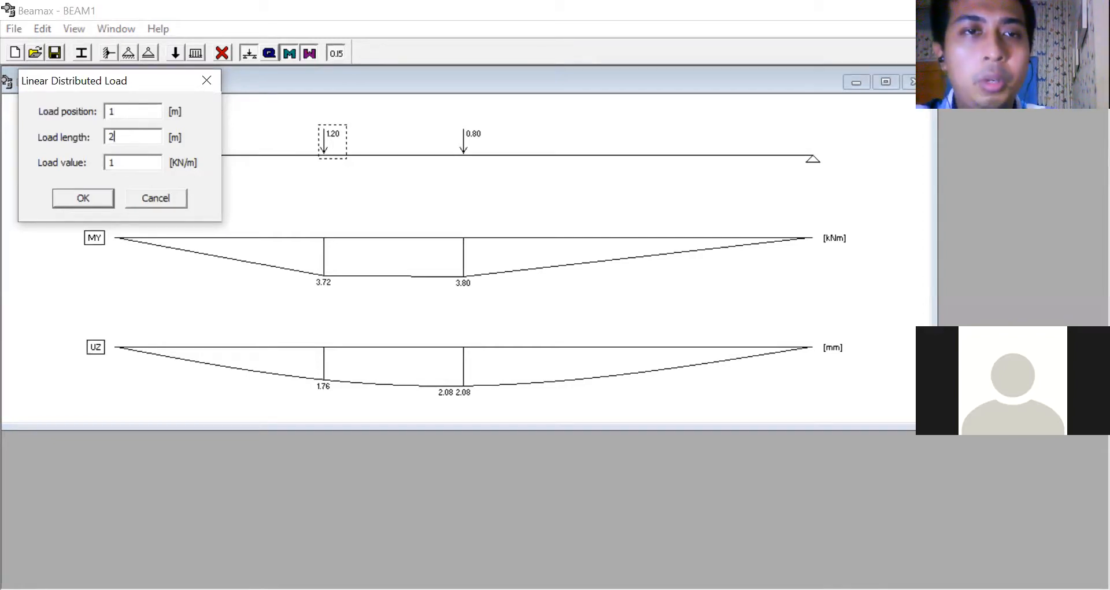
{"action": "left_click", "coordinate": [137, 164]}
{"action": "key", "text": "BackSpace"}
{"action": "type", "text": "0"}
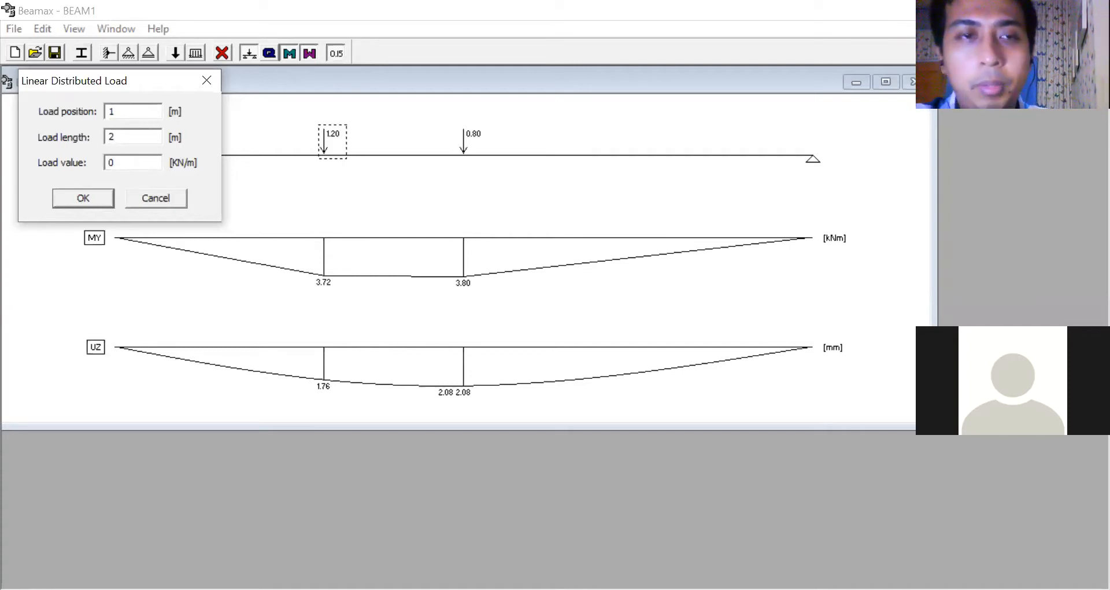
{"action": "type", "text": ".5"}
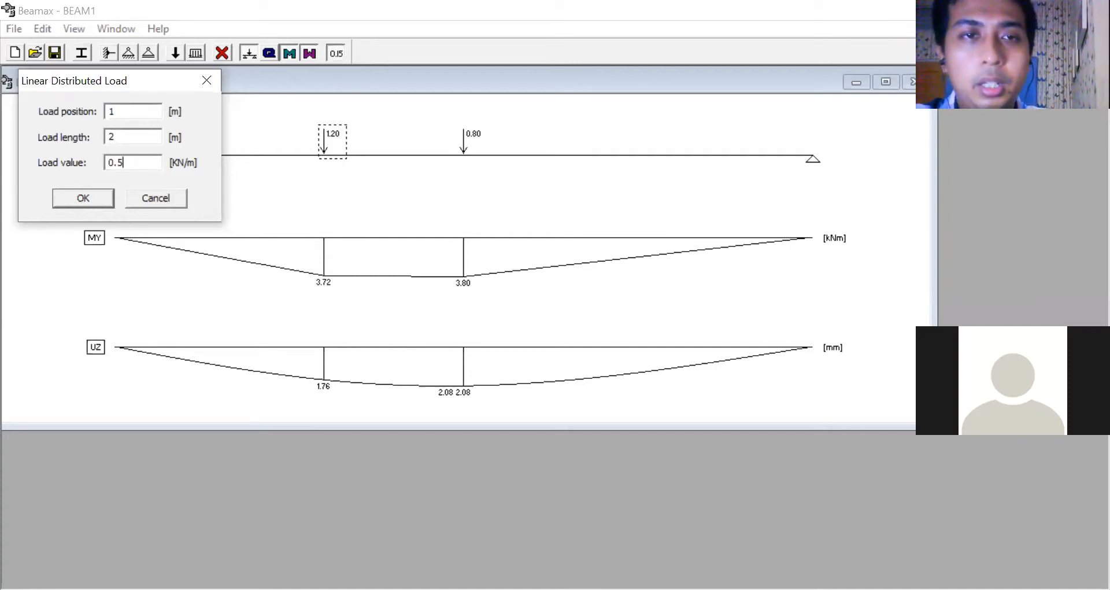
{"action": "left_click", "coordinate": [85, 199]}
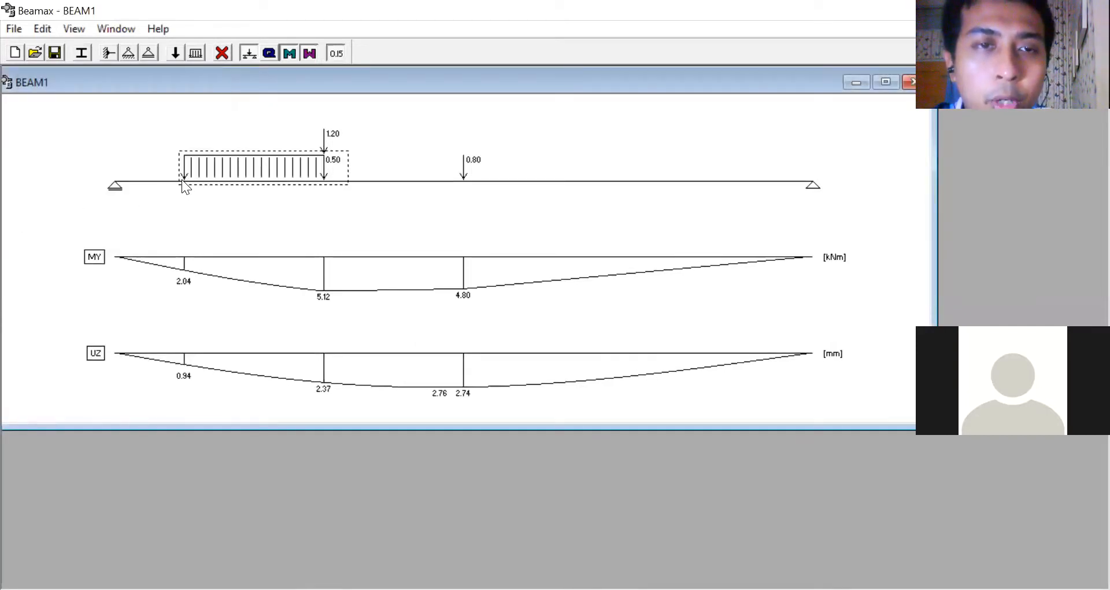
Step: Review the distributed load's position, length and value settings without changing them
{"action": "double_click", "coordinate": [192, 168]}
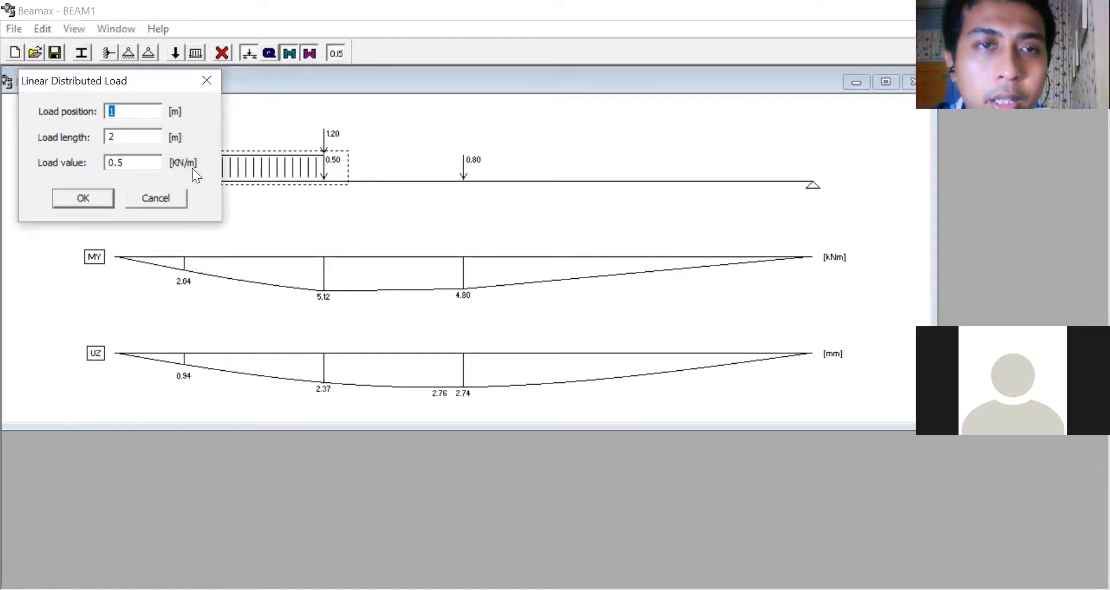
{"action": "left_click_drag", "start_coordinate": [104, 88], "coordinate": [59, 227]}
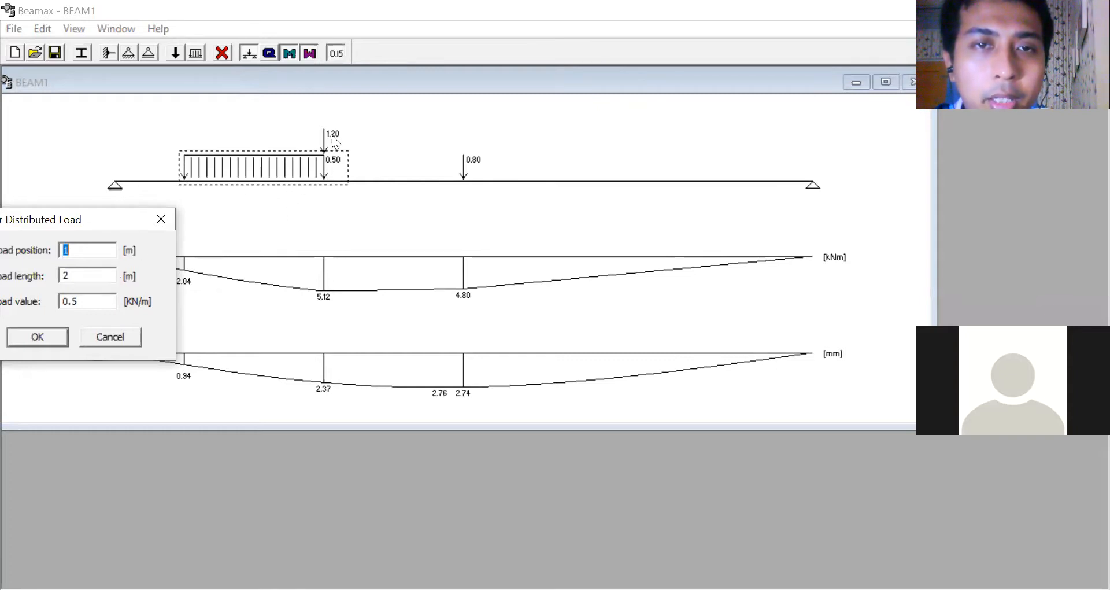
{"action": "left_click", "coordinate": [84, 304]}
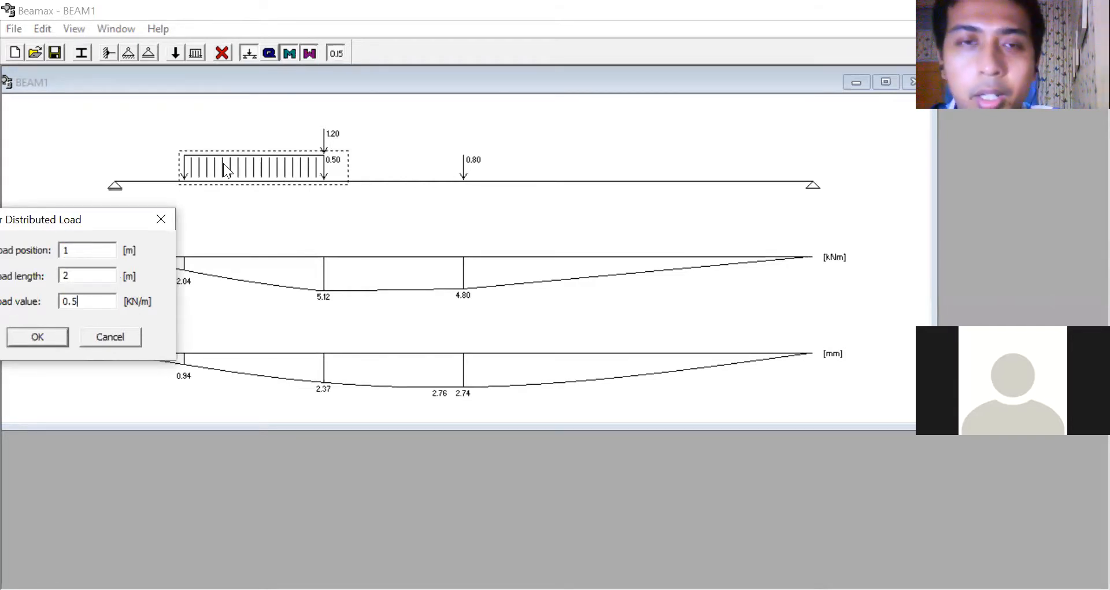
{"action": "left_click", "coordinate": [128, 337]}
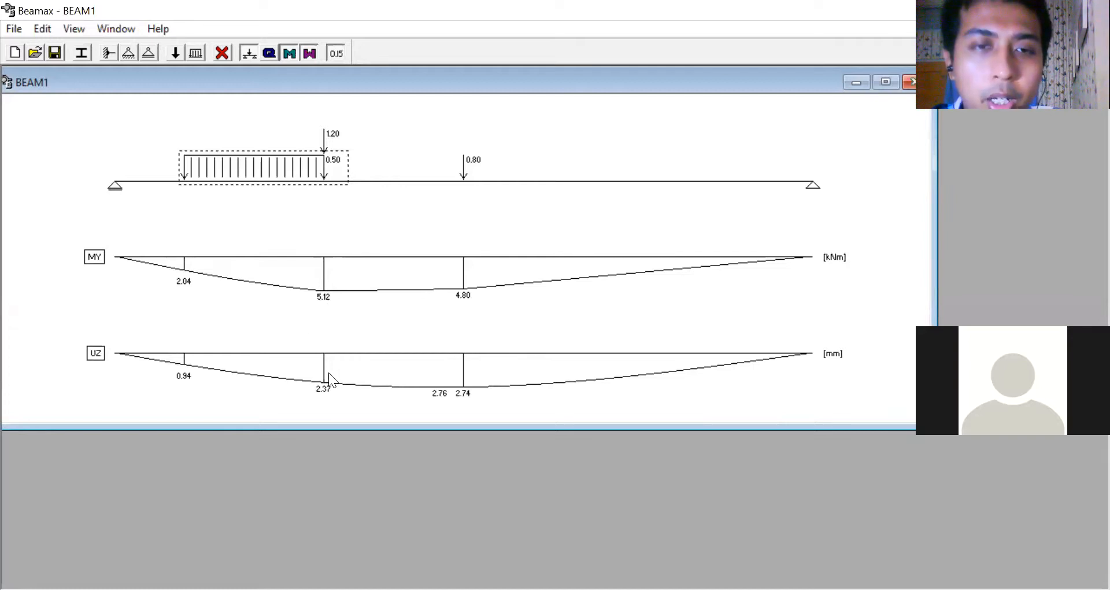
Step: Delete the 1.20 kN point load at the end of the distributed load
{"action": "left_click", "coordinate": [327, 135]}
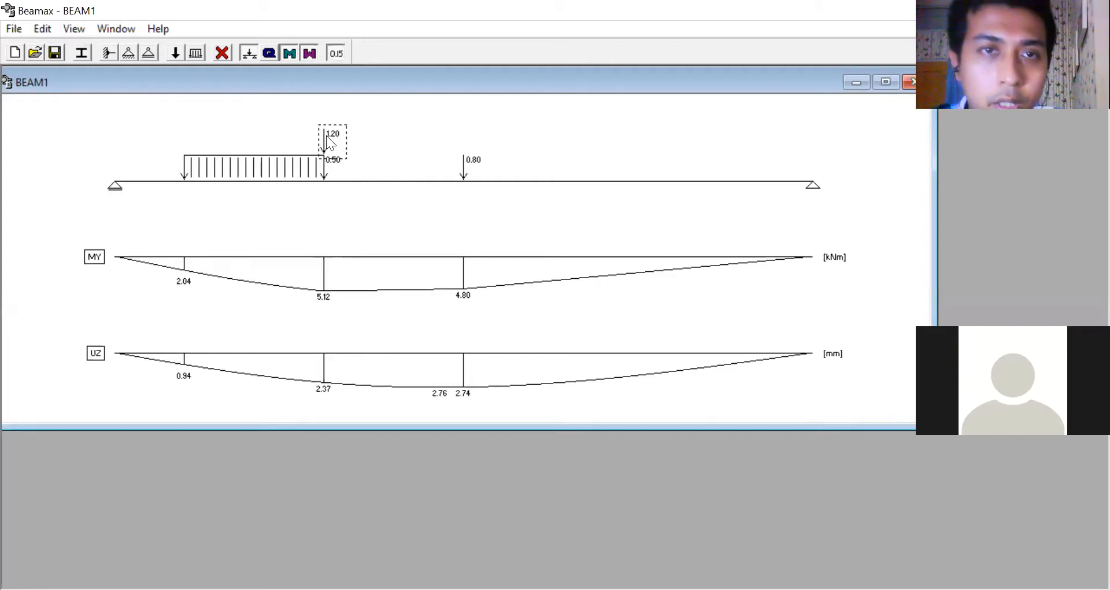
{"action": "left_click", "coordinate": [223, 52]}
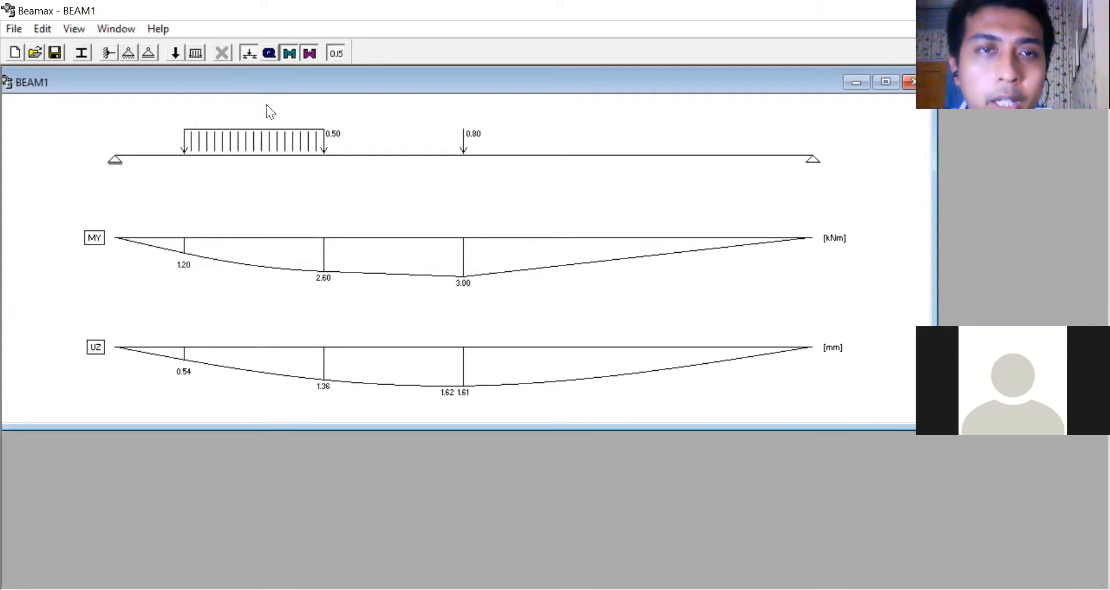
Step: Add an intermediate roller support to the beam at position 5.5 m and clear its selection
{"action": "left_click", "coordinate": [149, 54]}
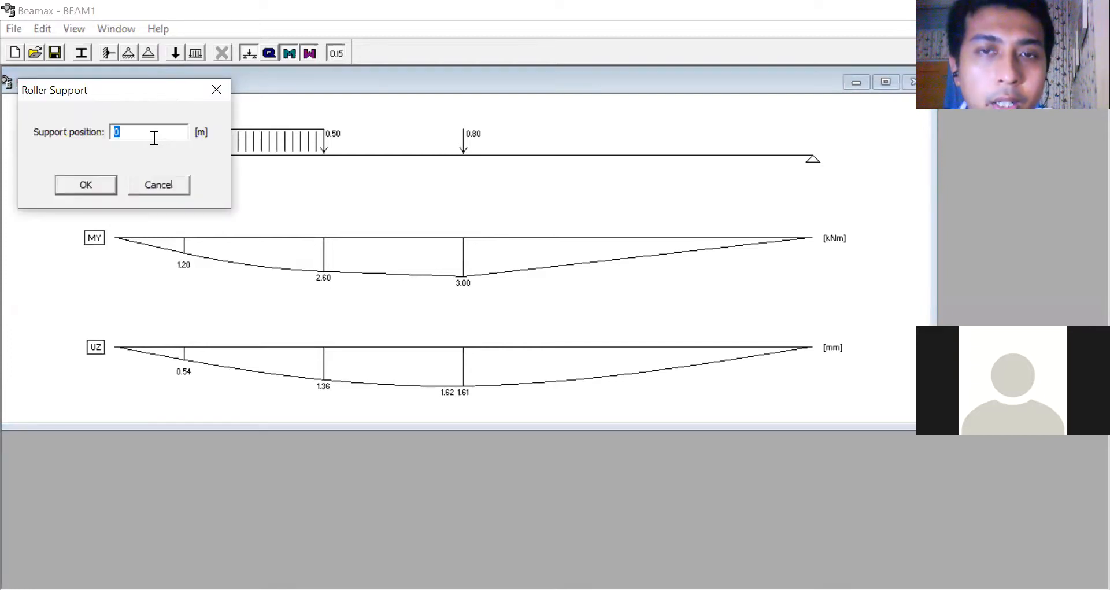
{"action": "type", "text": "5.5"}
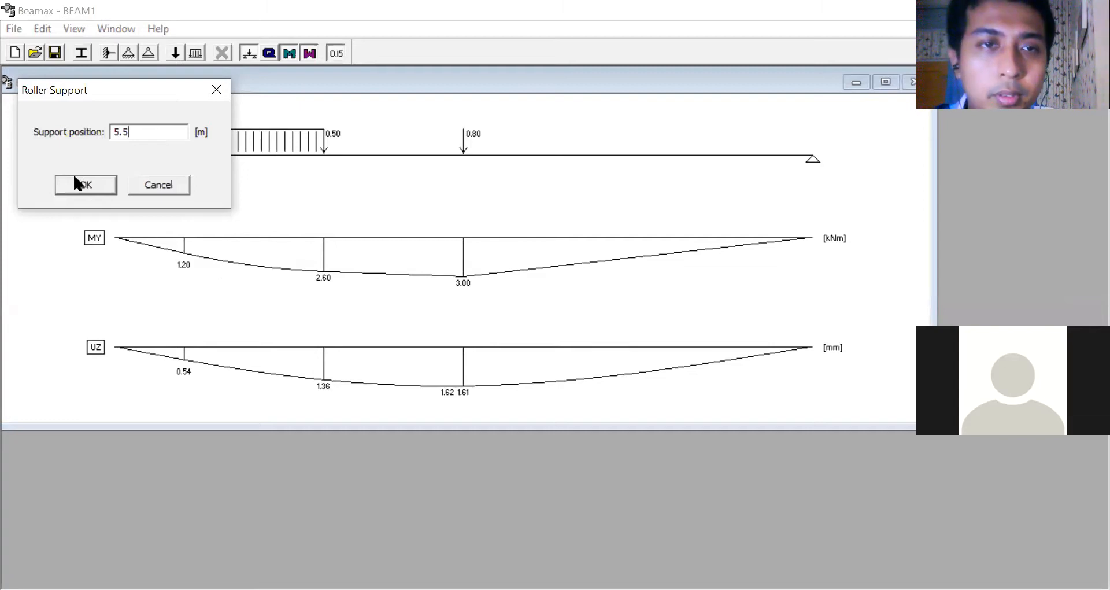
{"action": "left_click", "coordinate": [74, 178]}
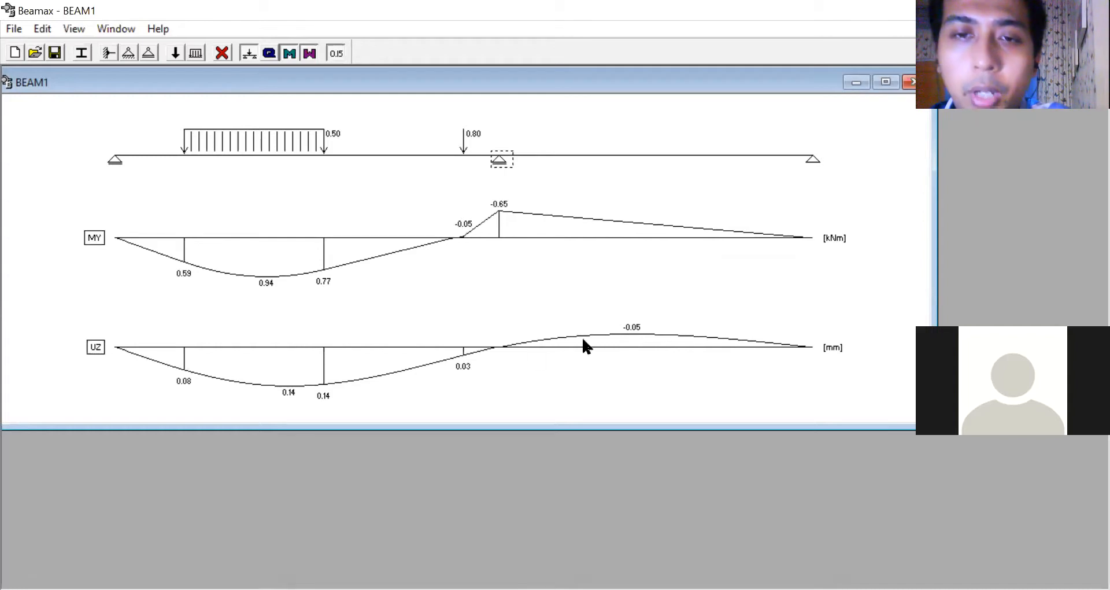
{"action": "left_click", "coordinate": [639, 334]}
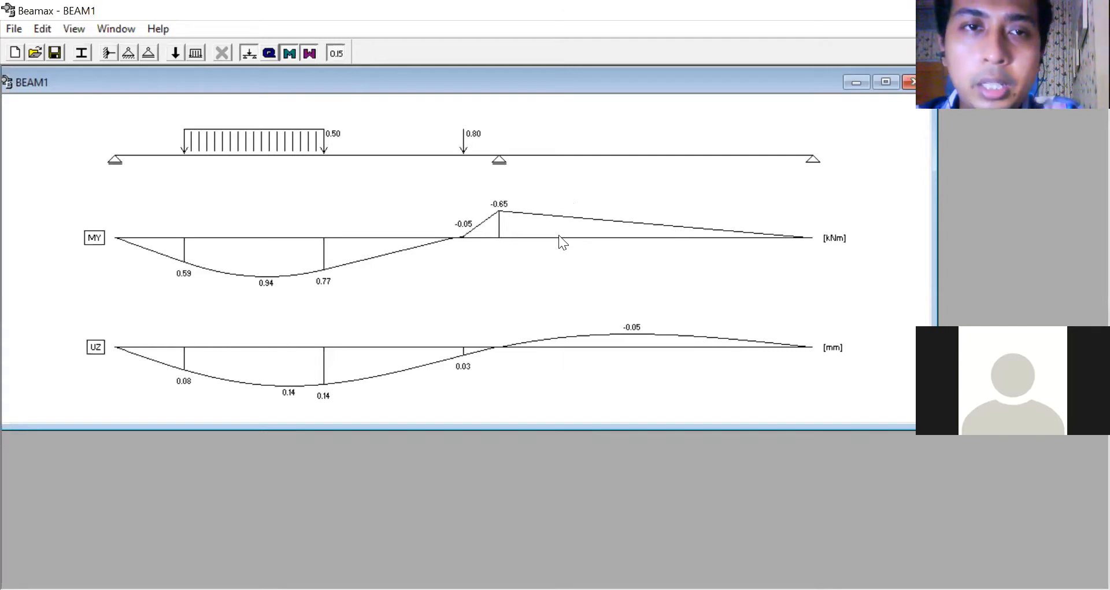
{"action": "left_click", "coordinate": [155, 32]}
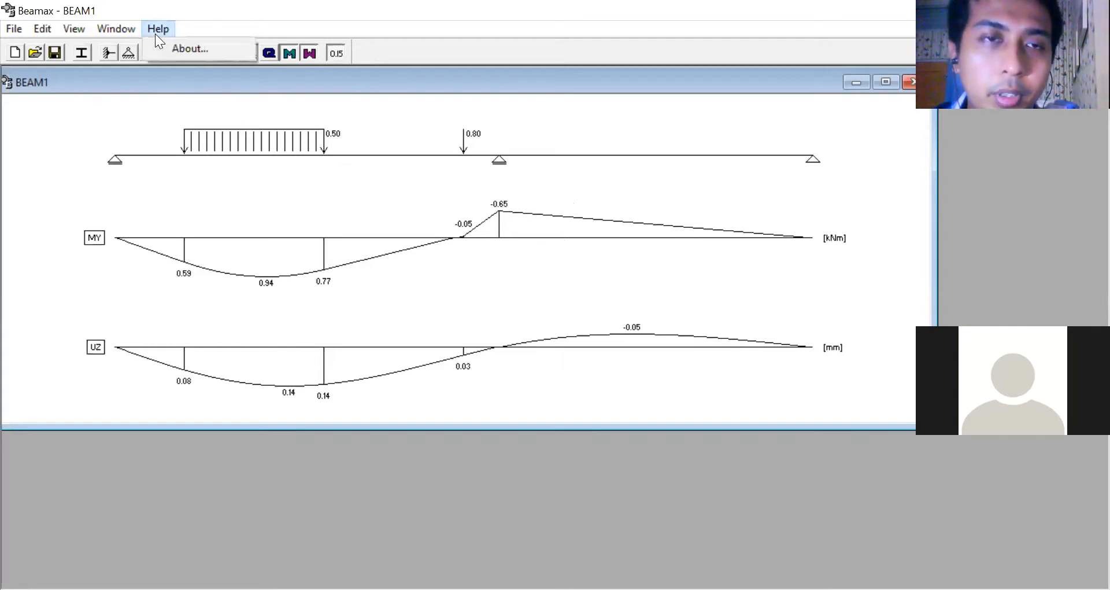
{"action": "left_click", "coordinate": [188, 21]}
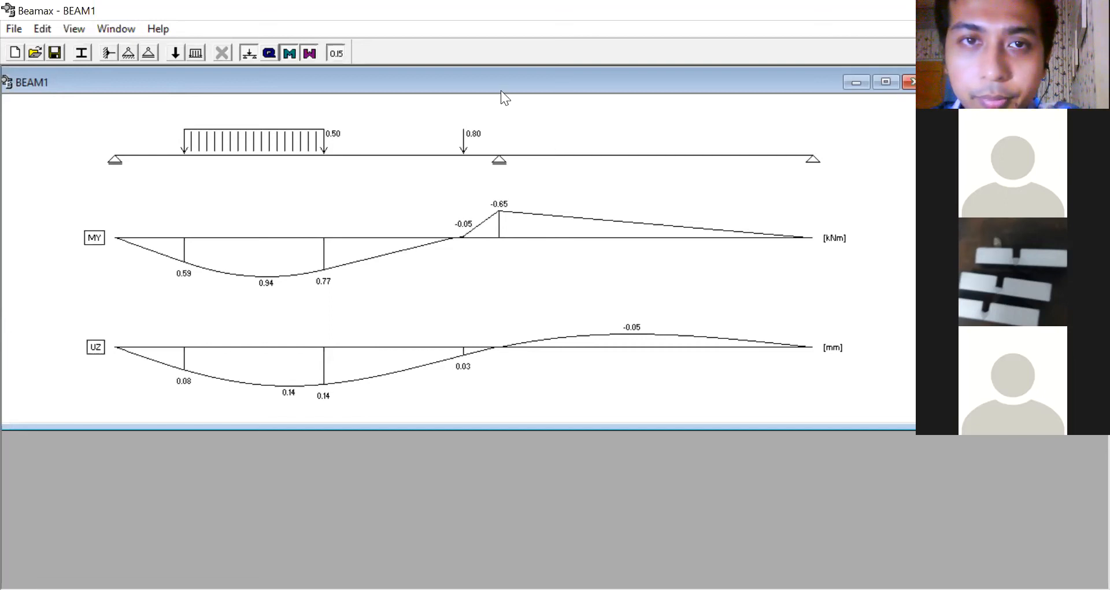
Step: Hide the numerical result values on the bending-moment and deflection diagrams and switch to another window
{"action": "left_click", "coordinate": [342, 54]}
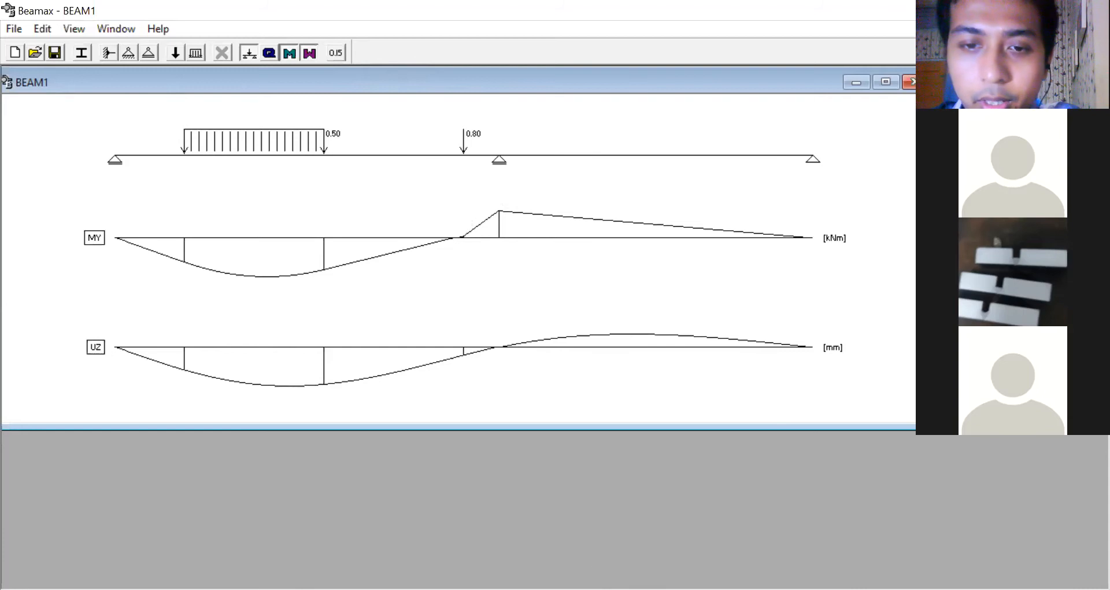
{"action": "key", "text": "alt+Tab"}
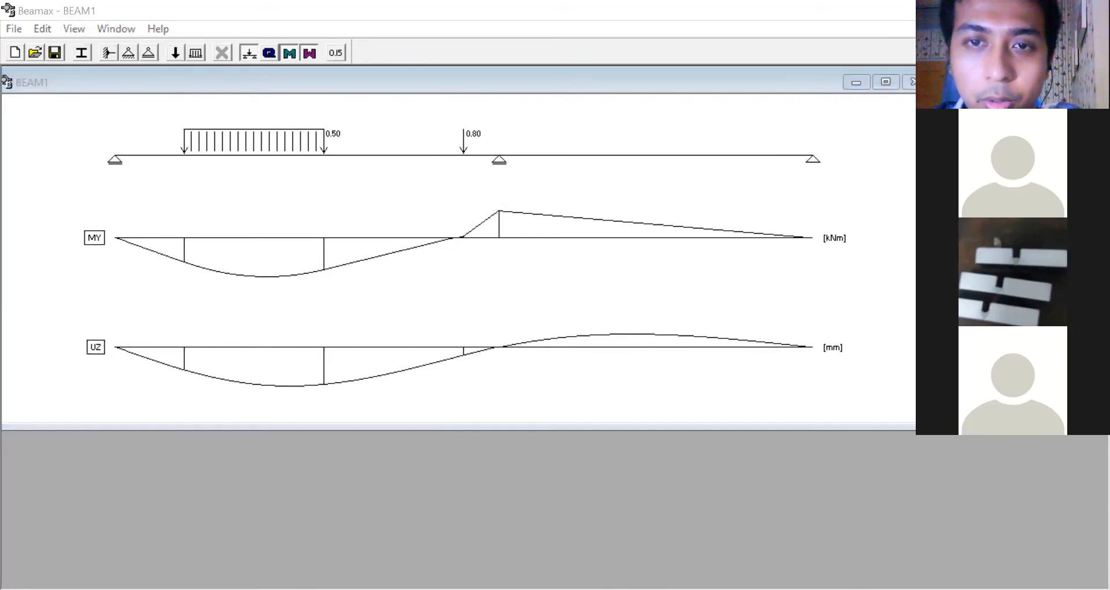